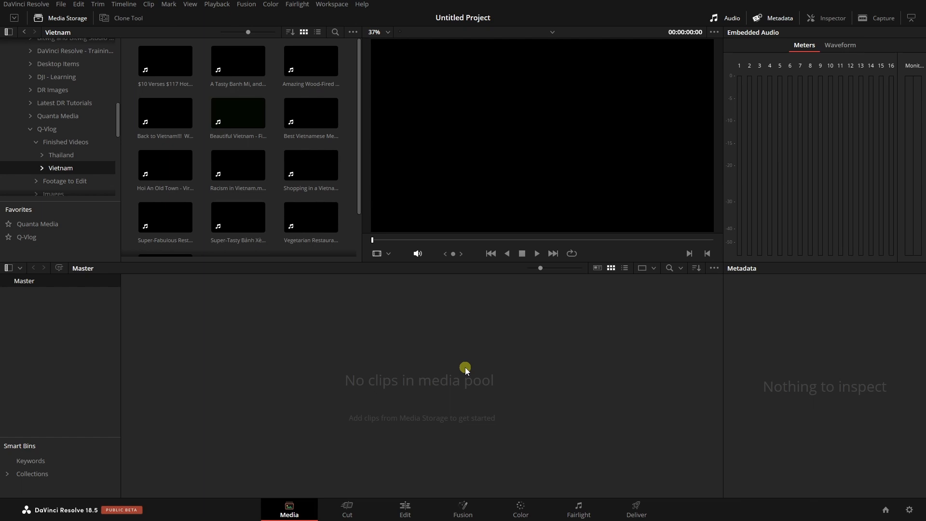
# Preview the Beautiful Vietnam - Final Render.mp4 clip from media storage, scrubbing to 01:01:38:23
pyautogui.click(251, 116)
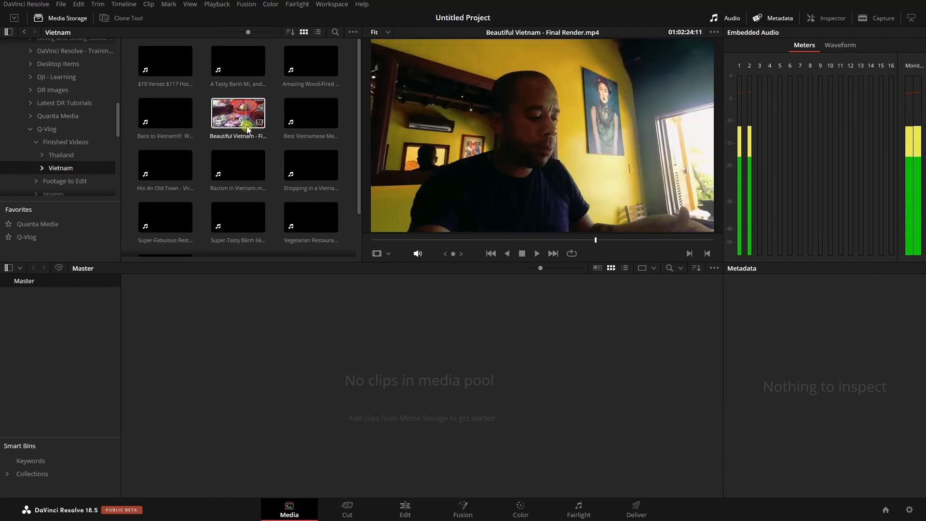
pyautogui.click(244, 126)
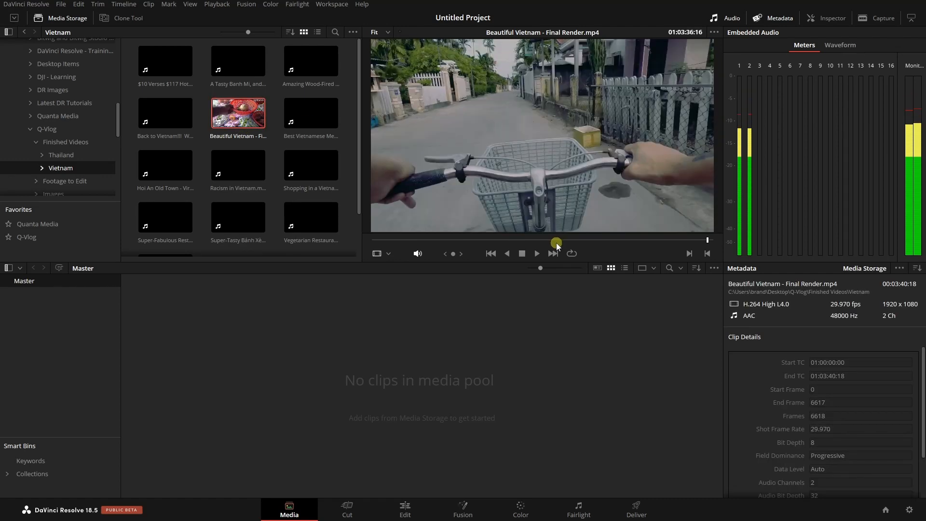
pyautogui.click(488, 240)
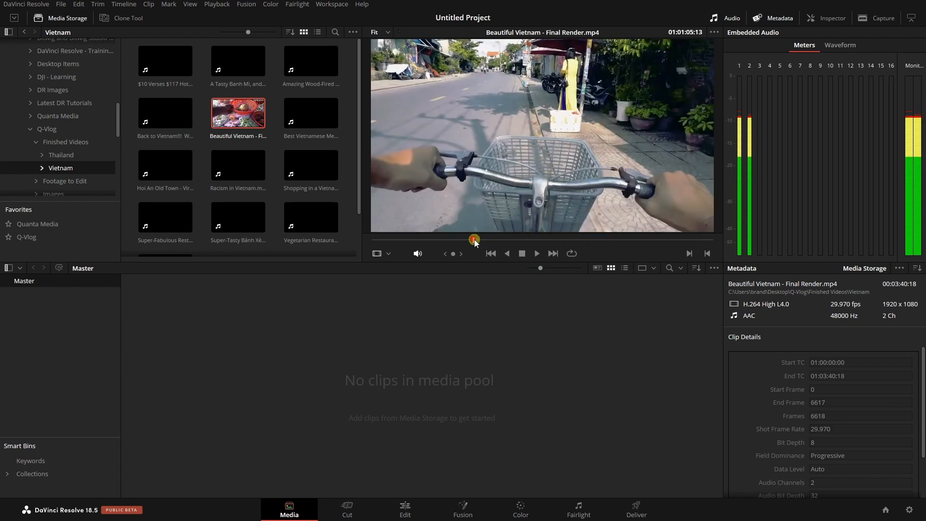
pyautogui.moveTo(488, 241); pyautogui.dragTo(525, 243)
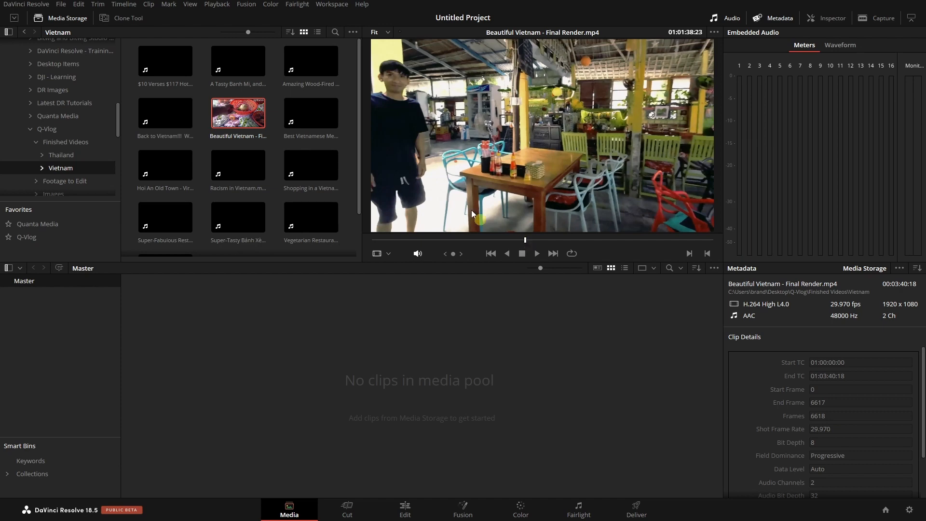
# Open Beautiful Vietnam - Final Render.mp4 in Scene Cut Detection and run automatic scene detection on it
pyautogui.rightClick(244, 117)
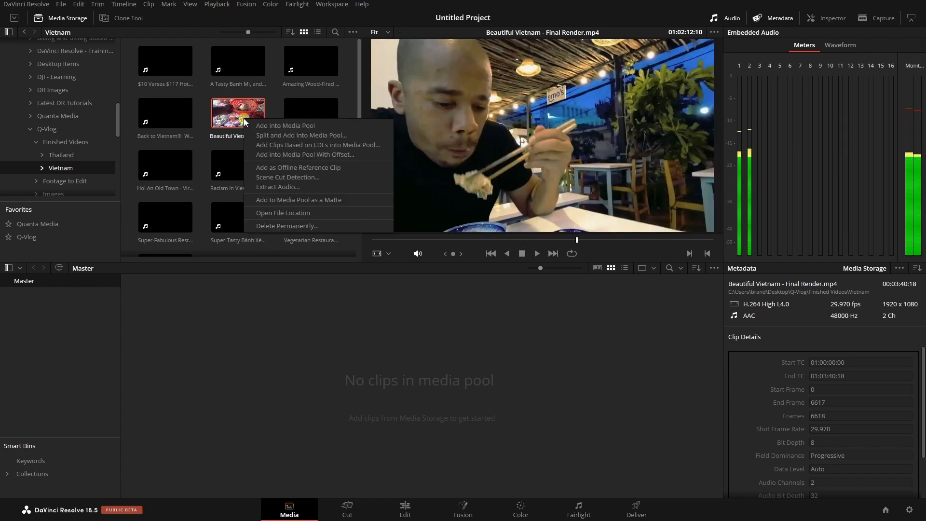
pyautogui.click(301, 177)
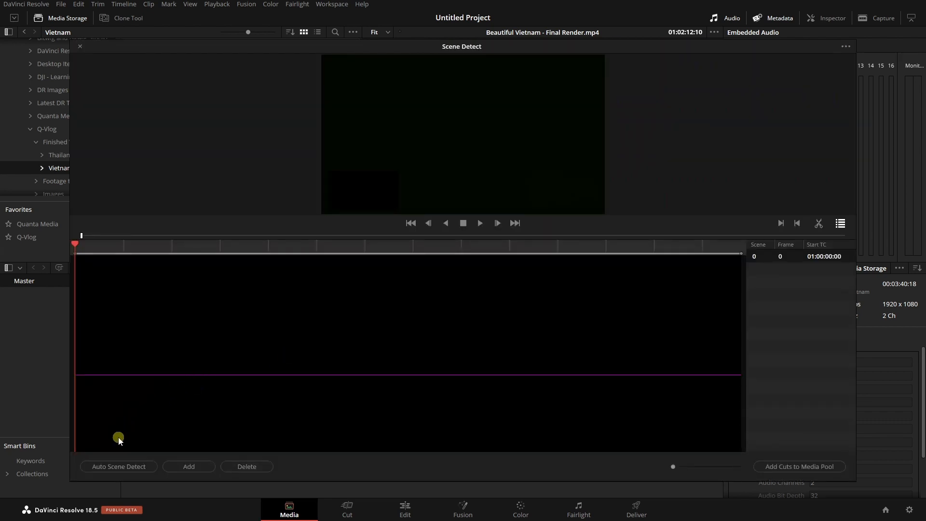
pyautogui.click(123, 465)
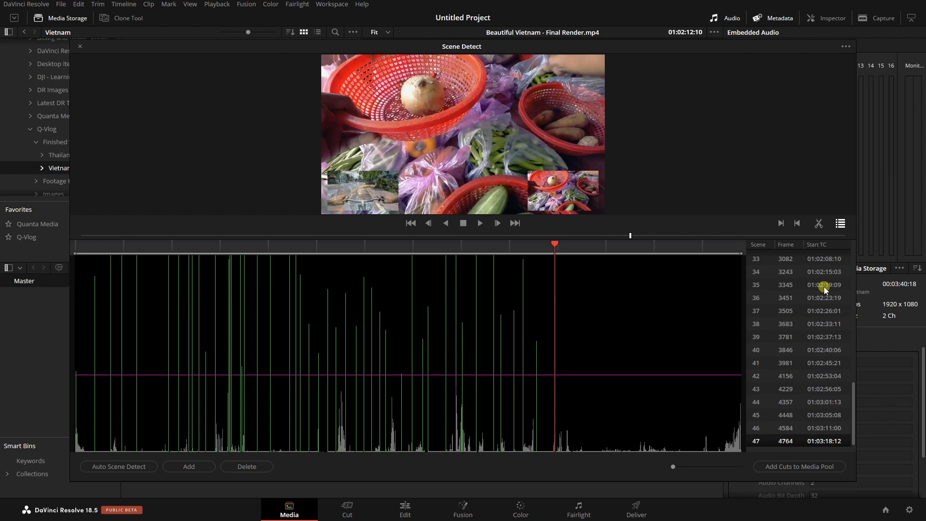
# Reorder the detected scenes by scene number, ending in ascending order, and hide and reshow the scene list
pyautogui.click(759, 245)
pyautogui.click(770, 245)
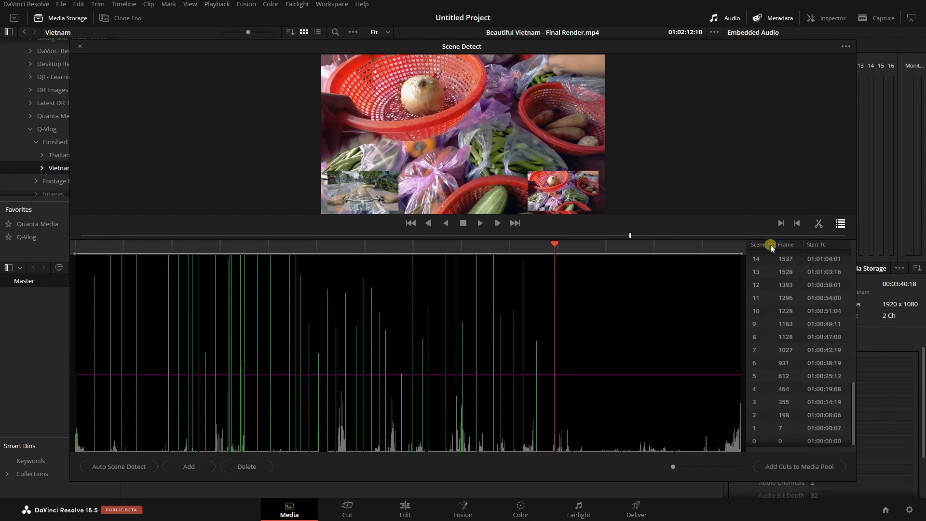
pyautogui.click(770, 245)
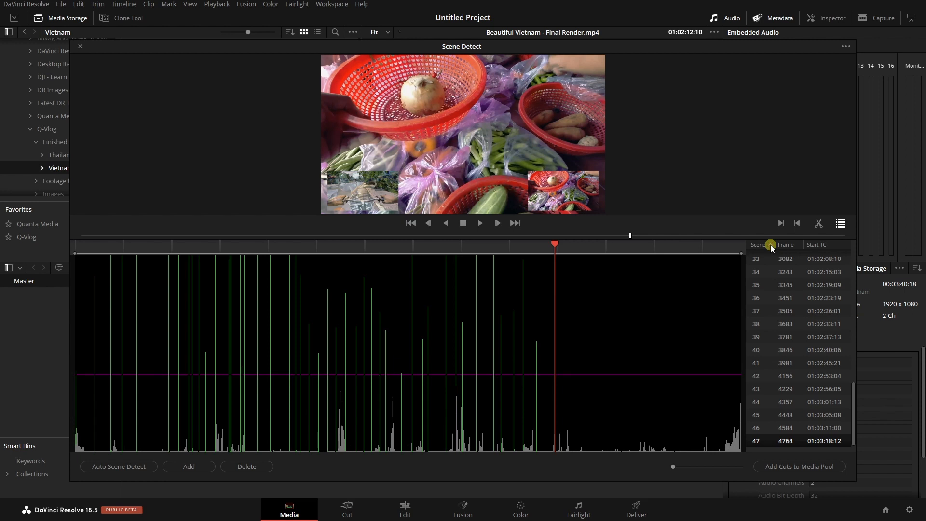
pyautogui.click(841, 225)
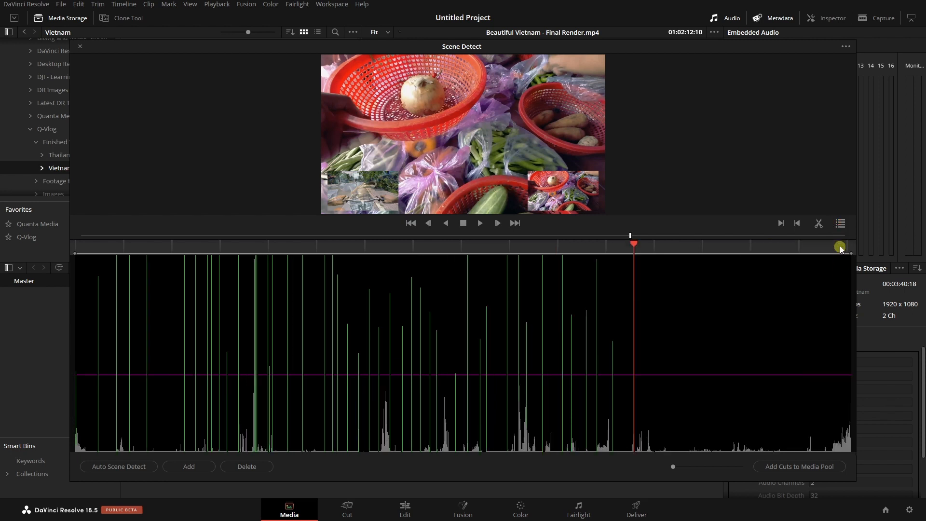
pyautogui.click(840, 226)
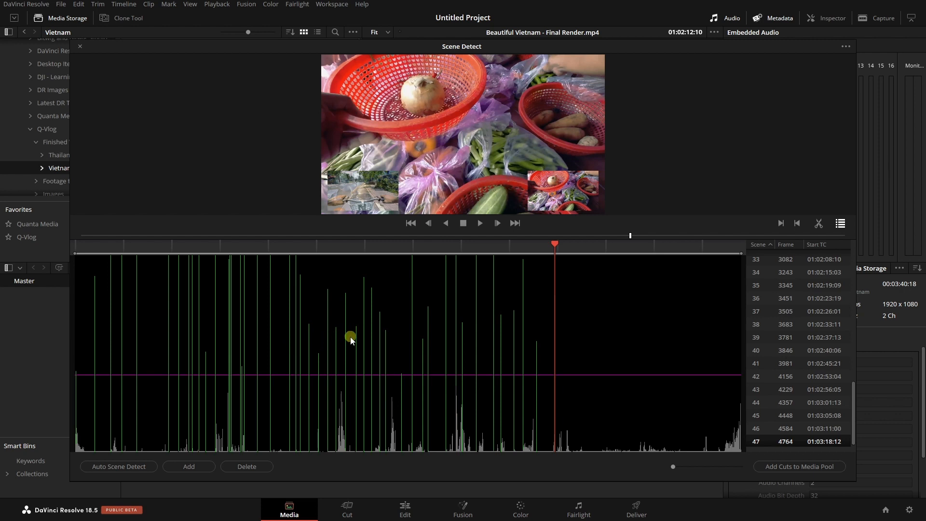
# Inspect detected cuts at scenes 34, 41, 44, 36 and 24, comparing the frames around each cut
pyautogui.click(785, 273)
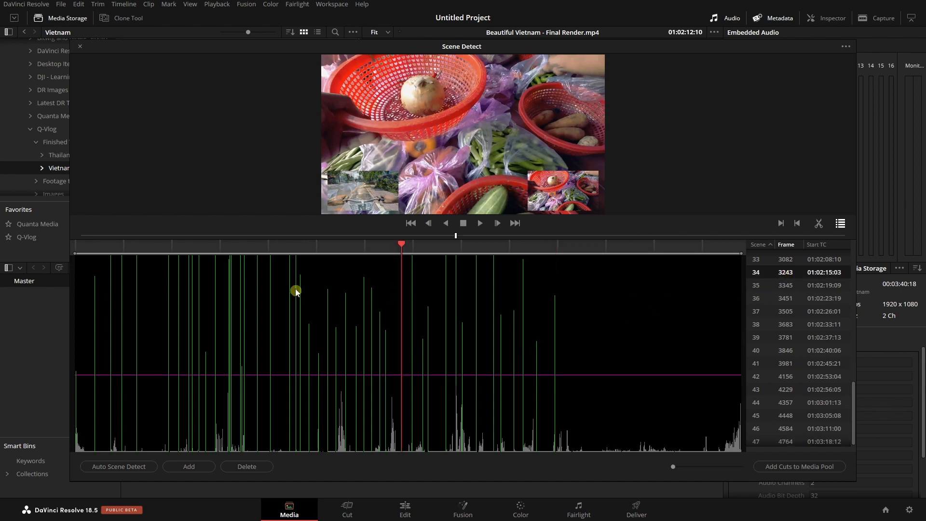
pyautogui.click(784, 365)
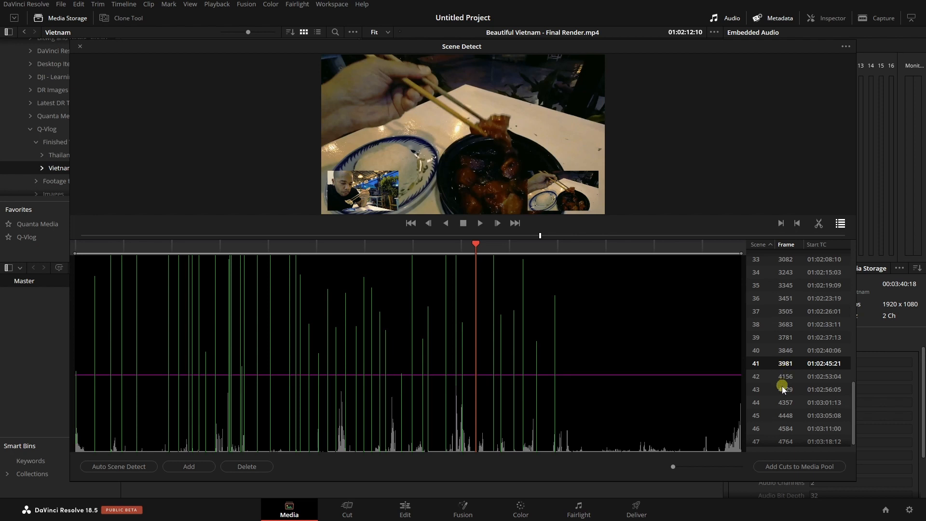
pyautogui.click(785, 402)
pyautogui.click(787, 302)
pyautogui.scroll(4, 786, 306)
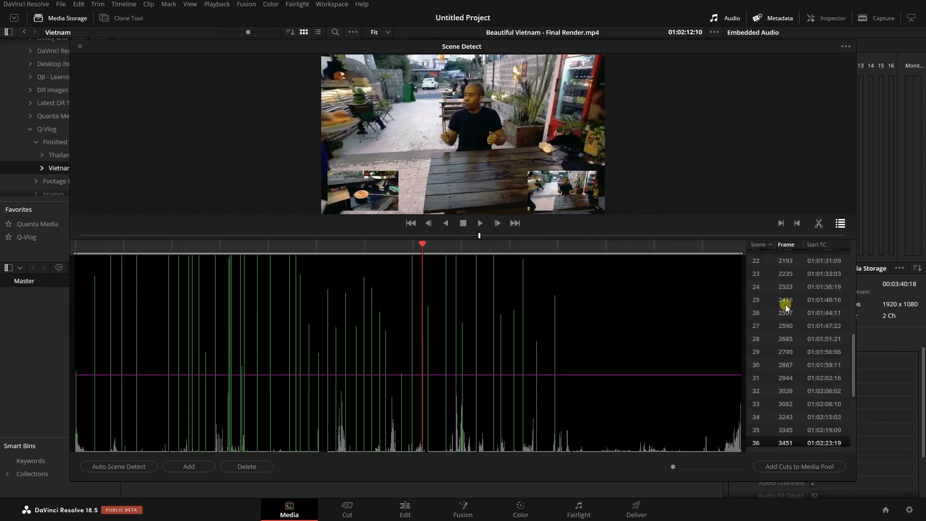
pyautogui.click(788, 287)
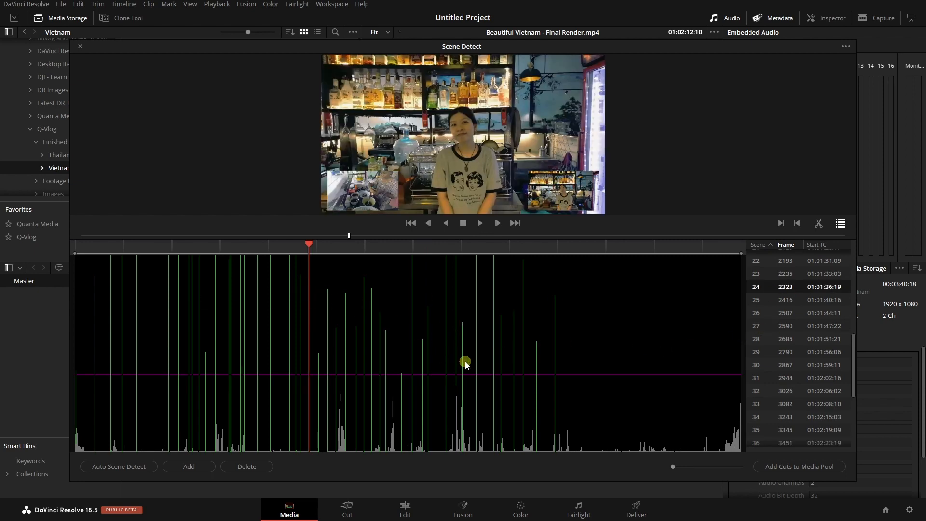
pyautogui.press('space')
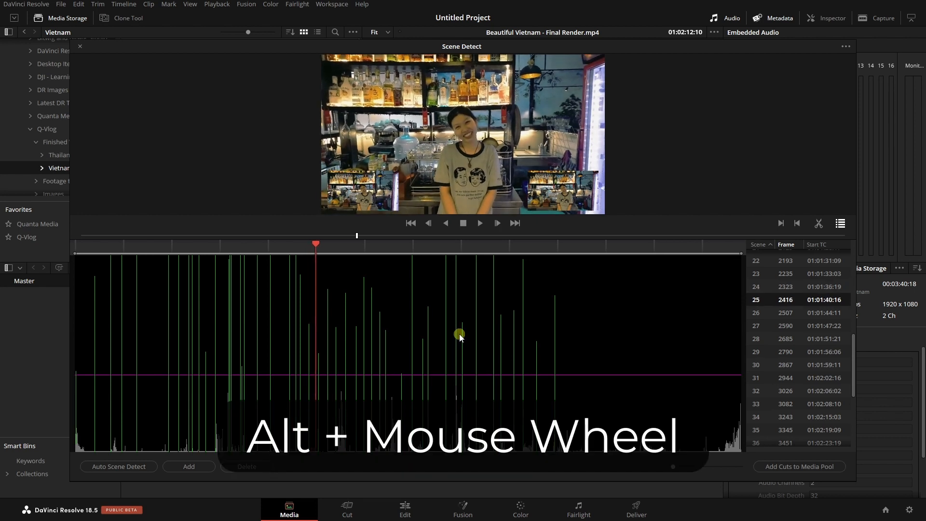
pyautogui.scroll(8, 458, 337)
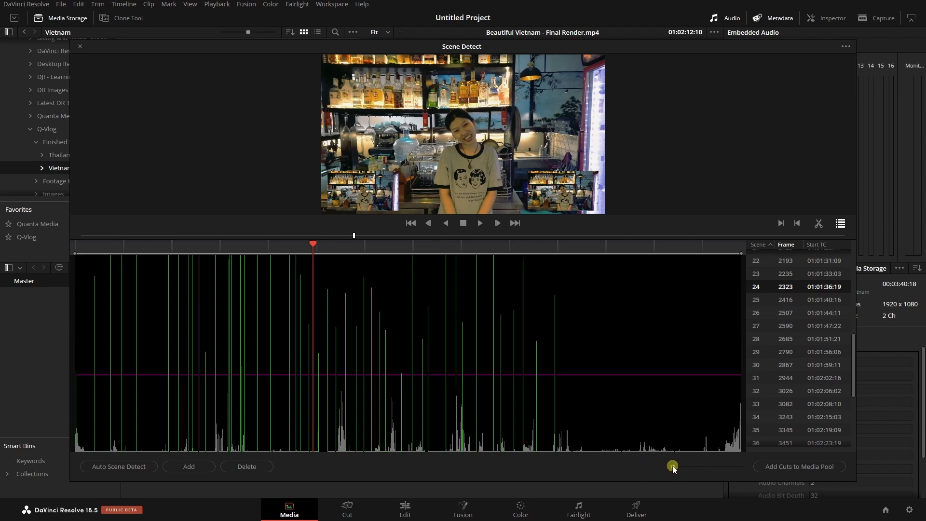
pyautogui.moveTo(672, 467)
pyautogui.mouseDown()
pyautogui.moveTo(684, 467)
pyautogui.moveTo(673, 467)
pyautogui.mouseUp()
# Raise the detection threshold line to about two thirds of the graph height and review the full scene list
pyautogui.moveTo(853, 359); pyautogui.dragTo(850, 266)
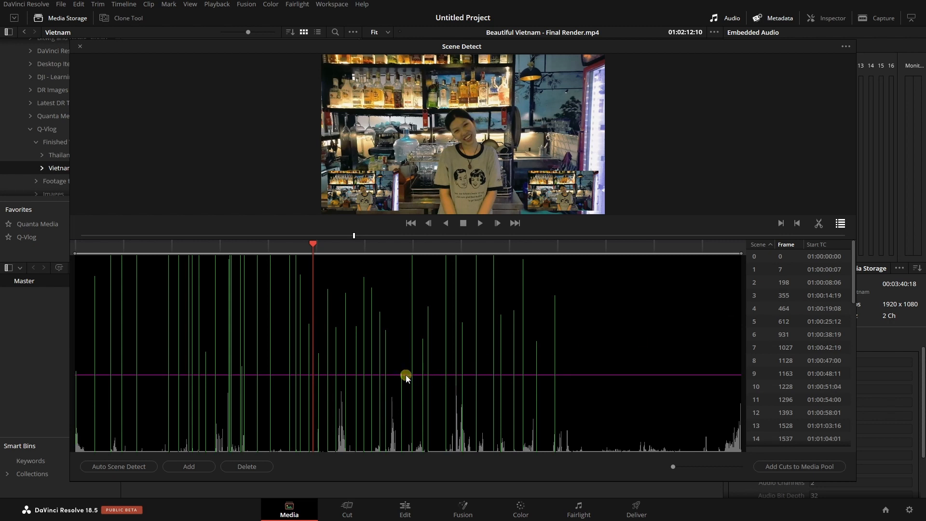
pyautogui.moveTo(406, 378); pyautogui.dragTo(418, 315)
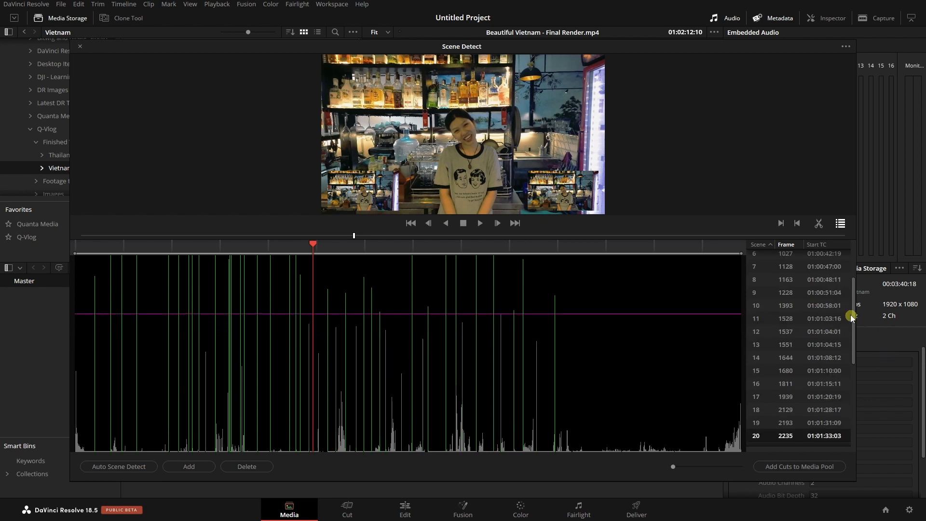
pyautogui.moveTo(858, 310); pyautogui.dragTo(860, 423)
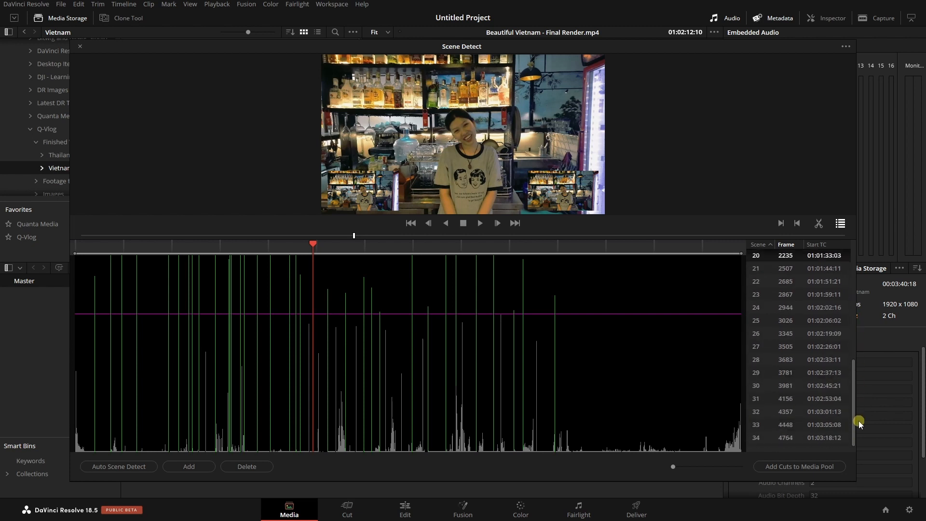
pyautogui.moveTo(858, 421); pyautogui.dragTo(851, 266)
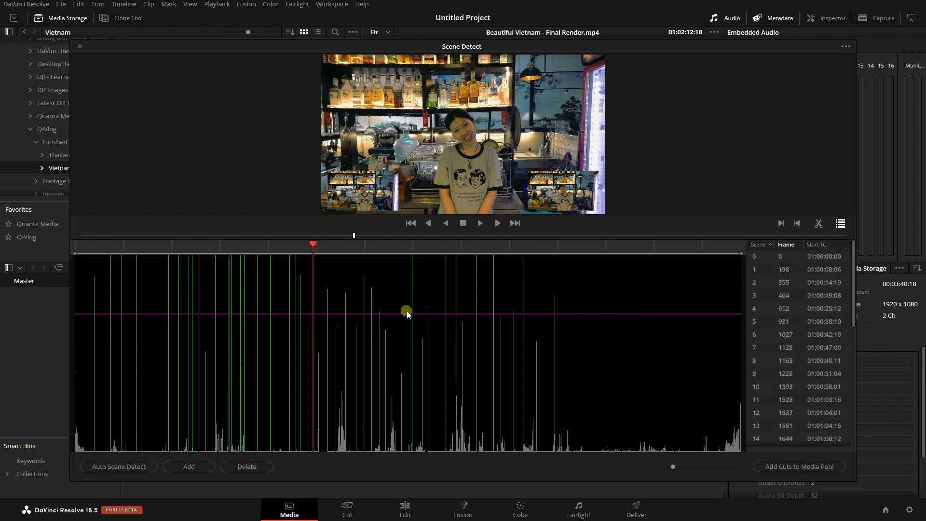
# Lower the detection threshold line in two stages to about one third of the graph height and return to the first scenes
pyautogui.moveTo(414, 314); pyautogui.dragTo(417, 338)
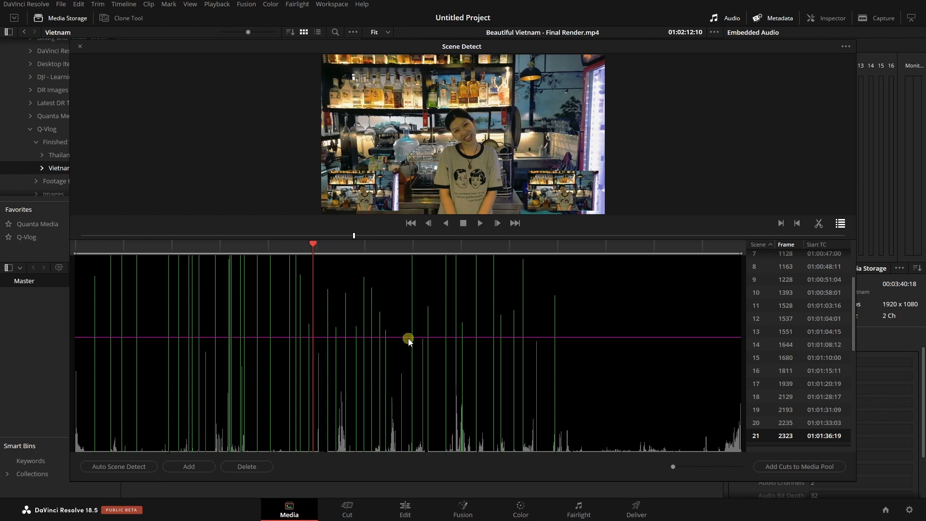
pyautogui.moveTo(409, 340); pyautogui.dragTo(410, 390)
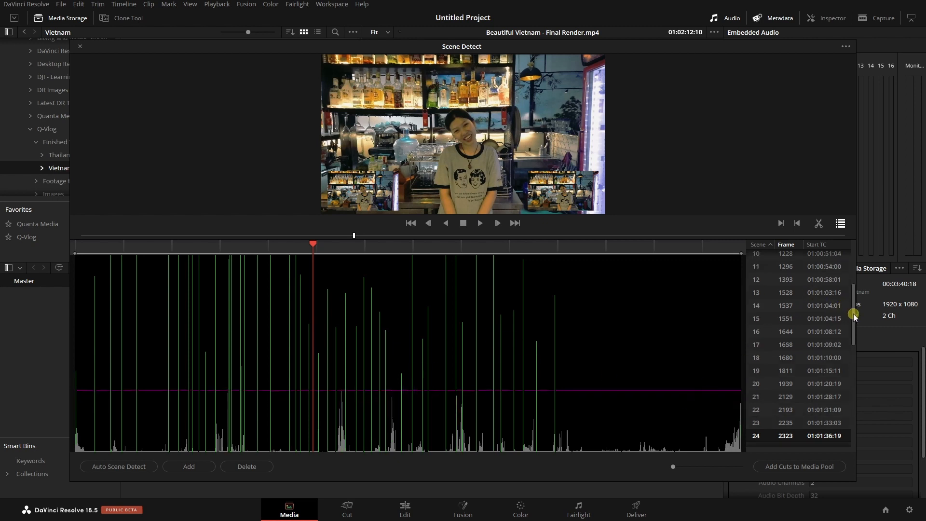
pyautogui.moveTo(854, 316); pyautogui.dragTo(848, 256)
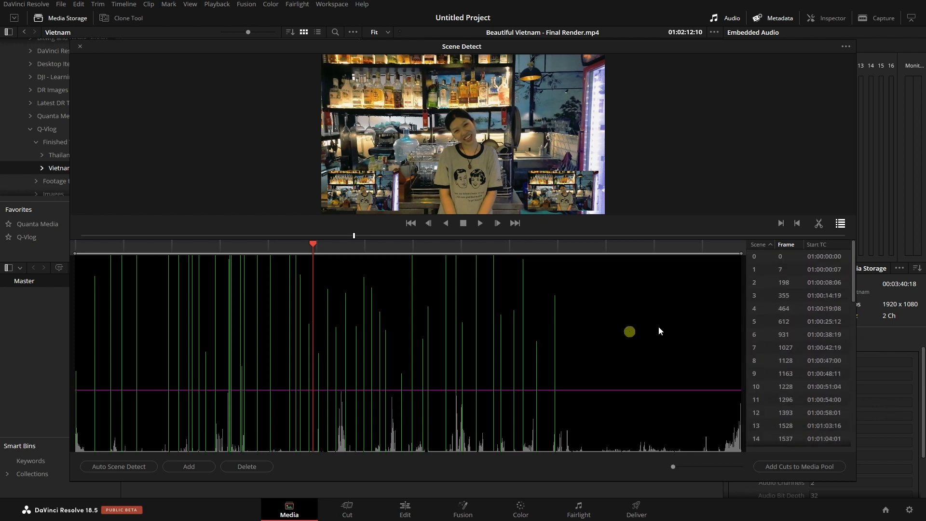
# Check the cuts at scenes 2, 3, 6 and 8 against their previous and next frames
pyautogui.click(788, 281)
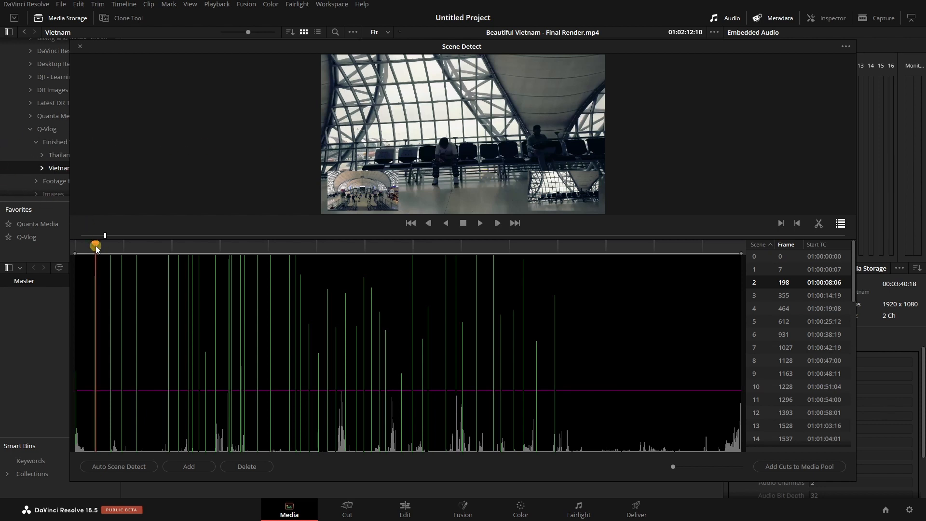
pyautogui.moveTo(95, 247); pyautogui.dragTo(97, 248)
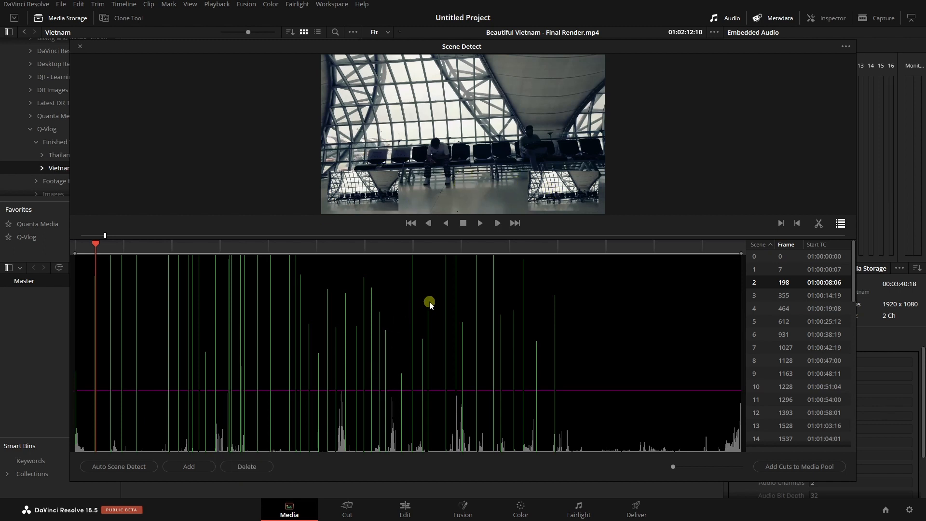
pyautogui.click(783, 295)
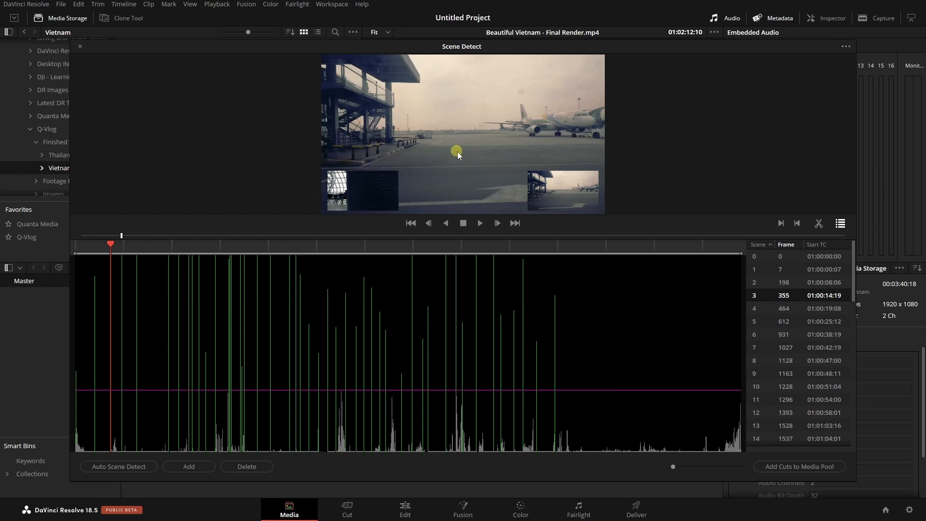
pyautogui.click(783, 335)
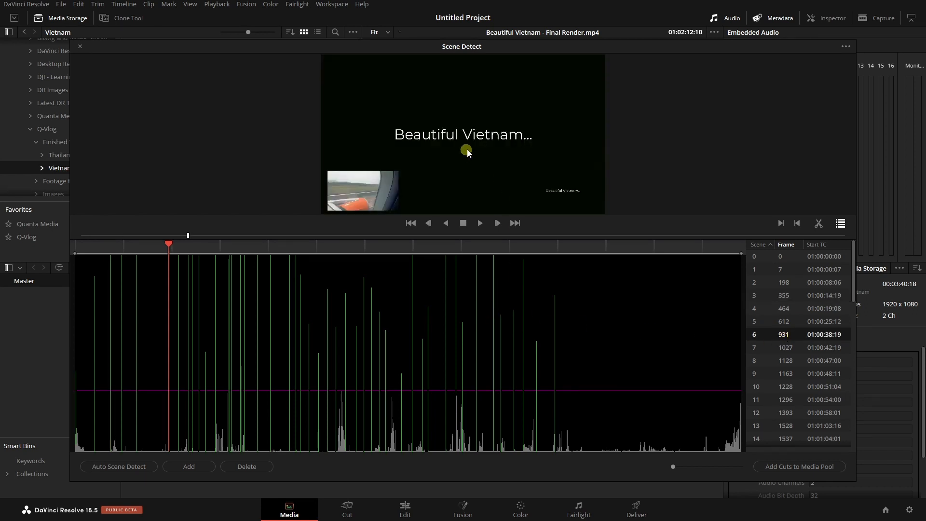
pyautogui.click(783, 360)
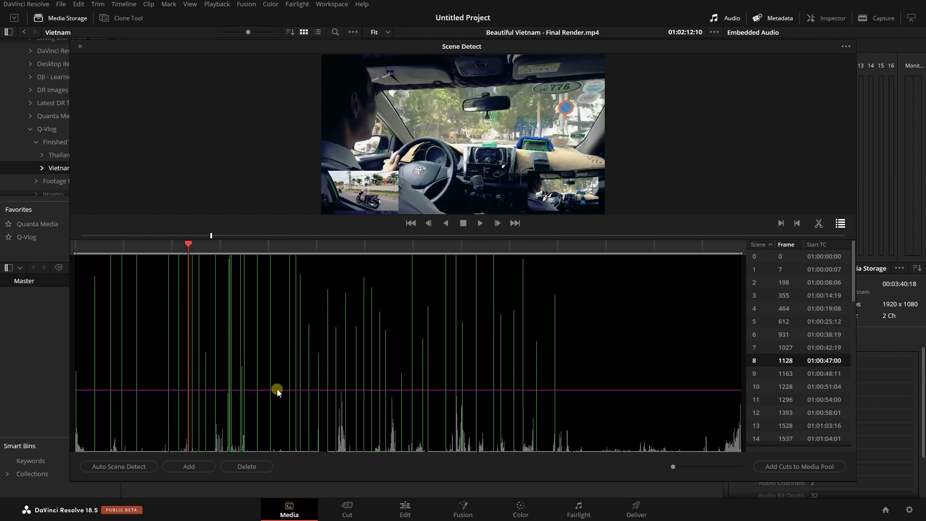
# Lower the threshold line close to the base of the graph and place the playhead on the cut cluster at 01:01:49:08
pyautogui.moveTo(277, 389); pyautogui.dragTo(275, 438)
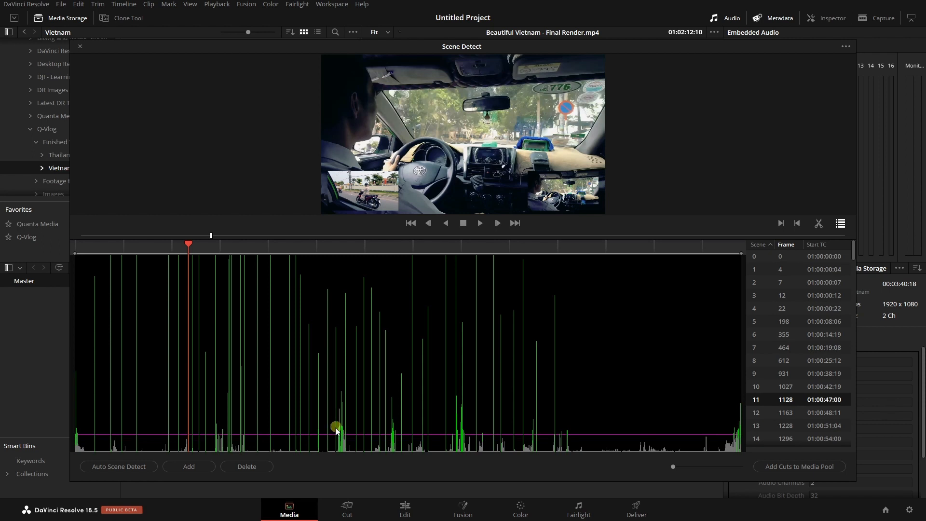
pyautogui.click(340, 245)
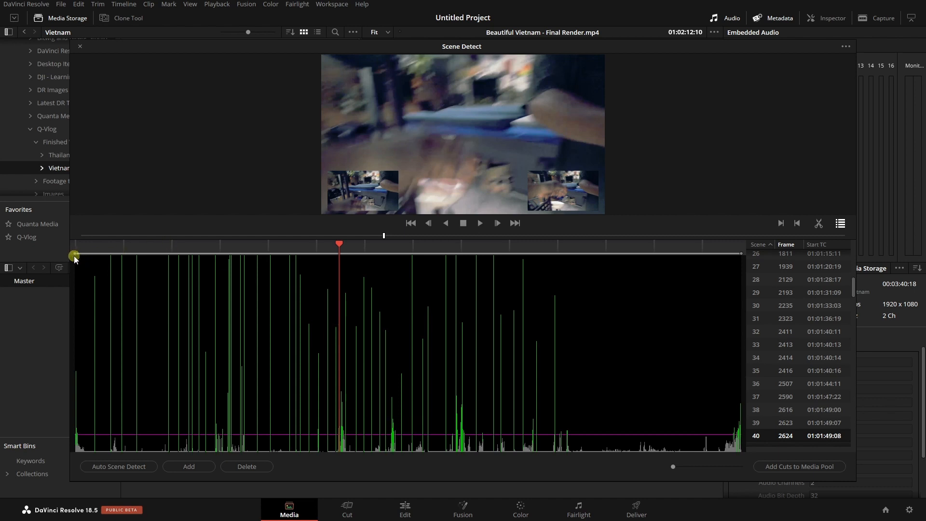
# Prune the excess cuts in a narrow range around the playhead and raise the threshold line to just under half the graph height
pyautogui.moveTo(73, 254); pyautogui.dragTo(337, 278)
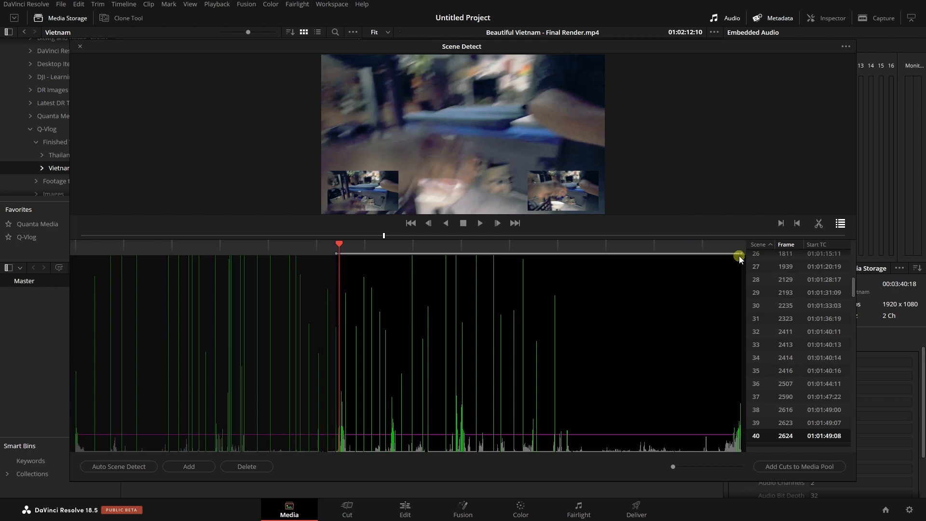
pyautogui.moveTo(740, 254); pyautogui.dragTo(346, 259)
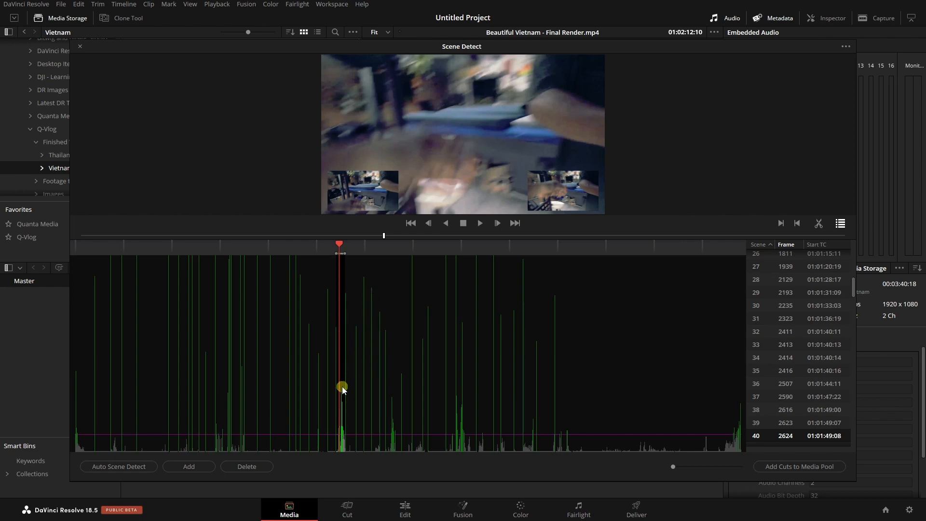
pyautogui.click(818, 225)
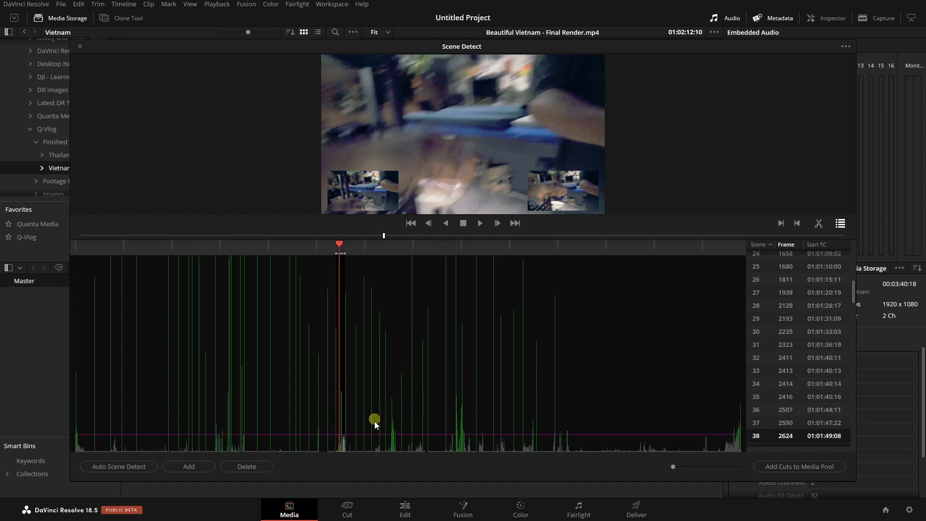
pyautogui.moveTo(367, 433); pyautogui.dragTo(568, 356)
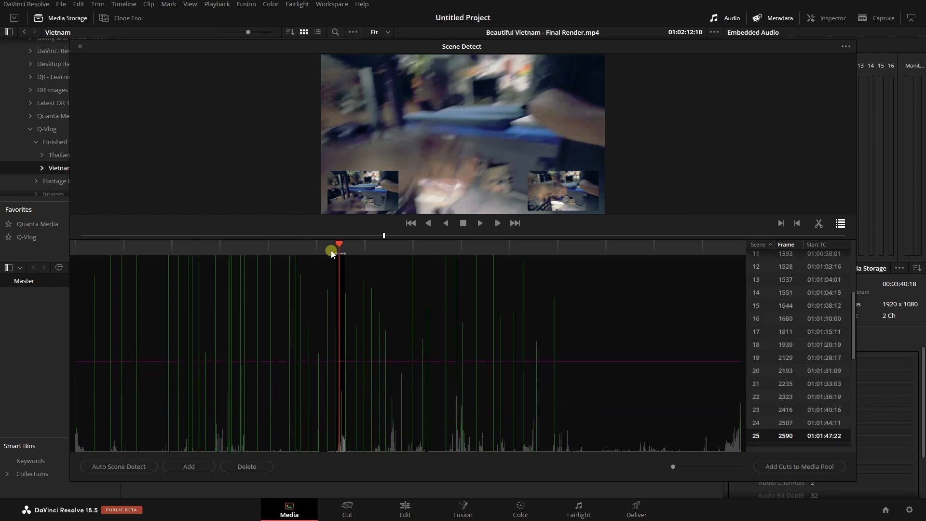
# Extend the detection range across the whole clip and return to scene 0 at the start of the scene list
pyautogui.moveTo(336, 255); pyautogui.dragTo(51, 252)
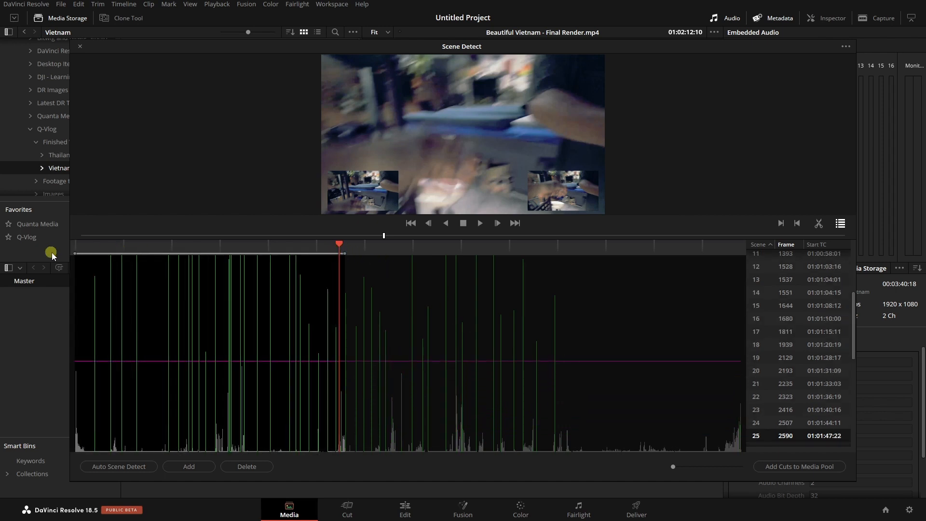
pyautogui.moveTo(341, 248); pyautogui.dragTo(757, 262)
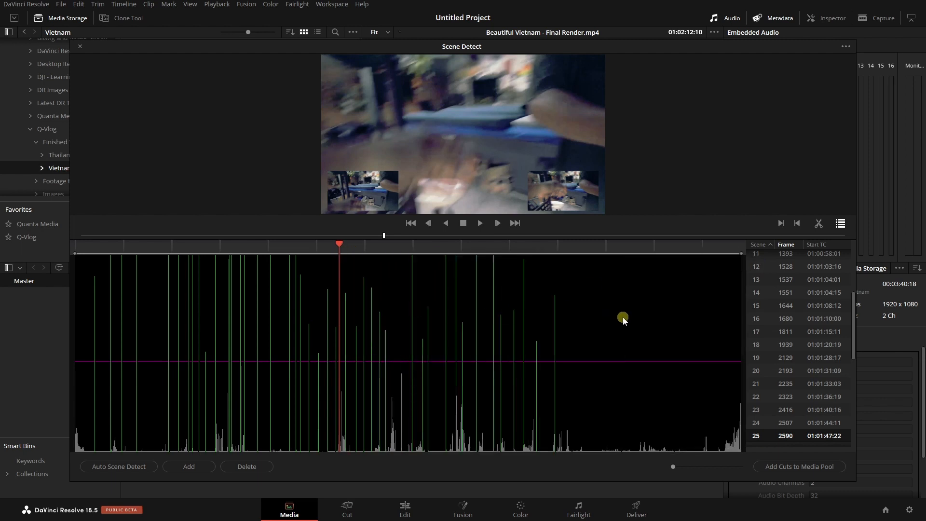
pyautogui.moveTo(852, 318); pyautogui.dragTo(853, 258)
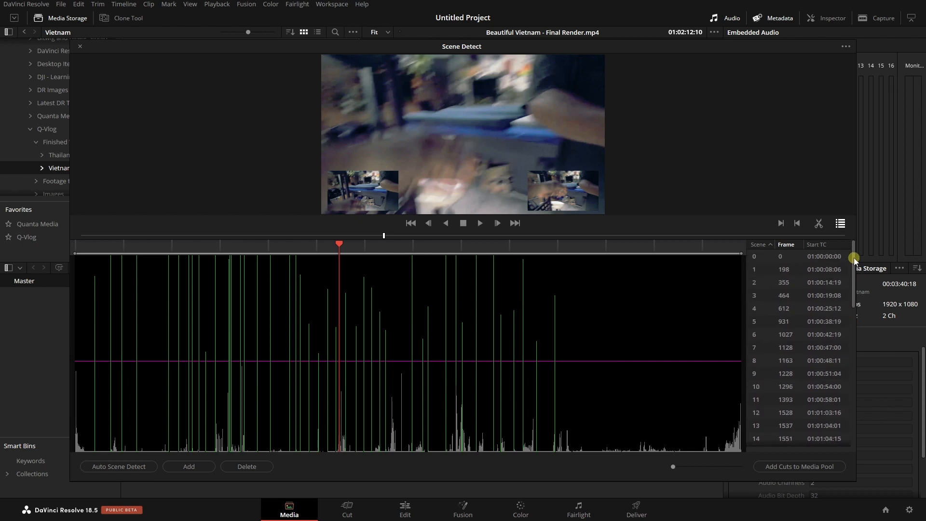
pyautogui.click(803, 257)
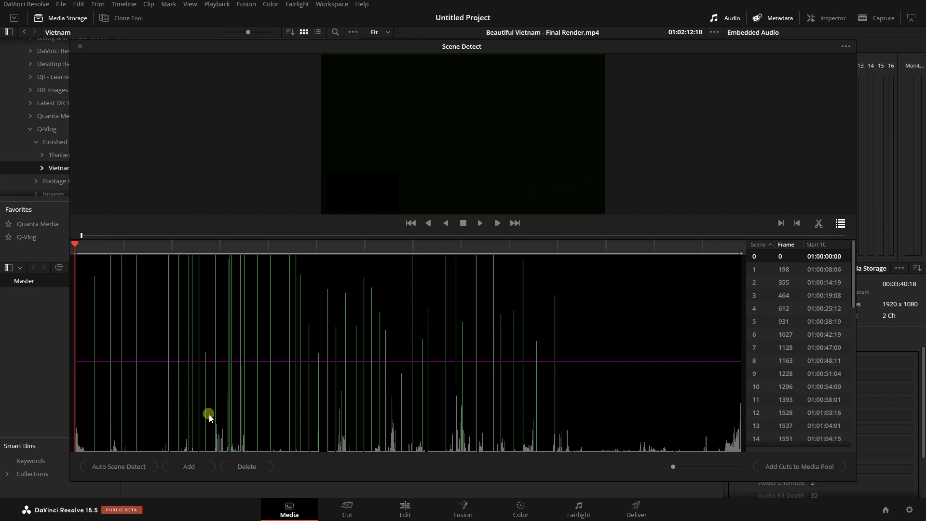
# Compare the cut at scene 1 with the frames just before it and return to scene 0
pyautogui.click(243, 466)
pyautogui.click(133, 371)
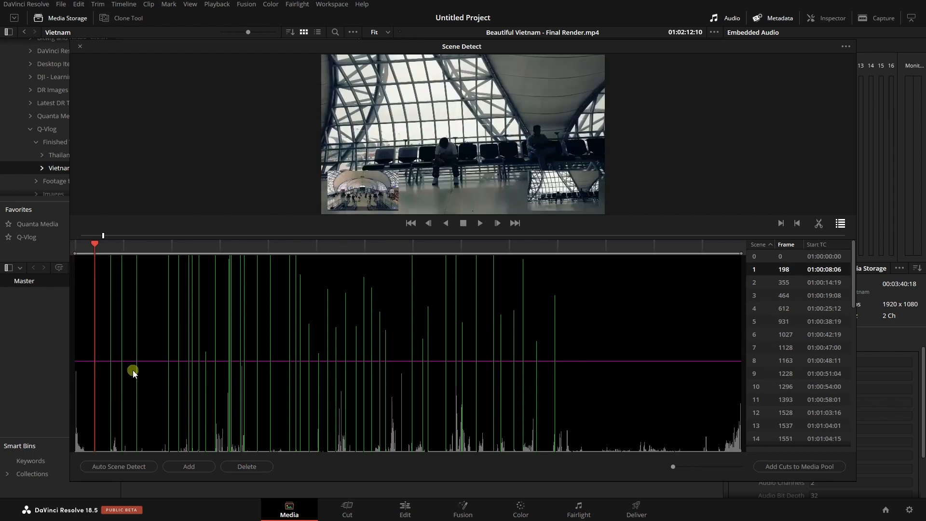
pyautogui.moveTo(95, 244)
pyautogui.mouseDown()
pyautogui.moveTo(65, 247)
pyautogui.moveTo(92, 252)
pyautogui.mouseUp()
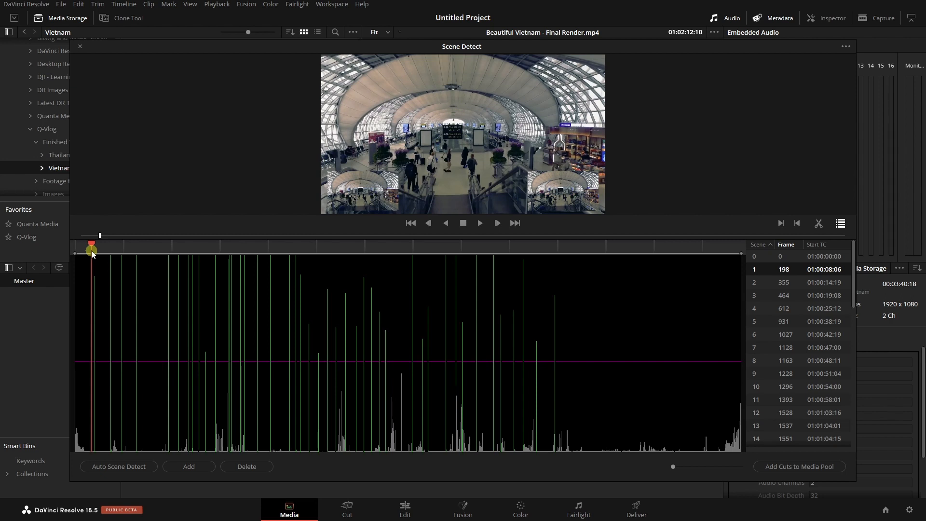
pyautogui.click(92, 252)
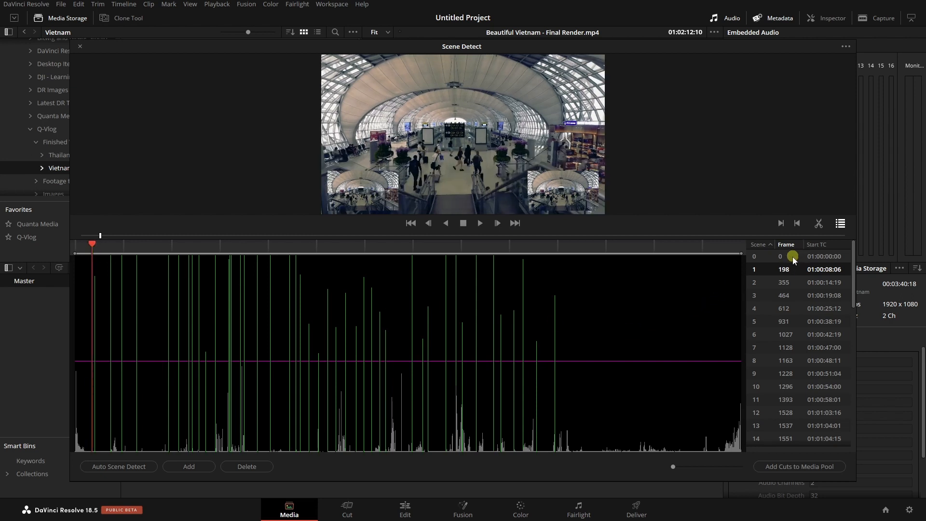
pyautogui.click(793, 257)
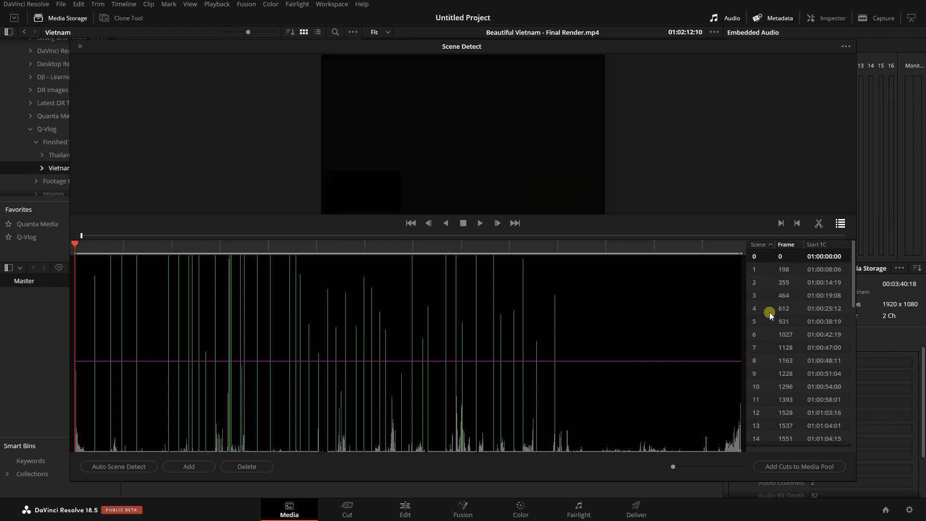
# Step through the detected cuts from scene 1 to scene 8, checking each against its previous and next frames
pyautogui.press('Down')
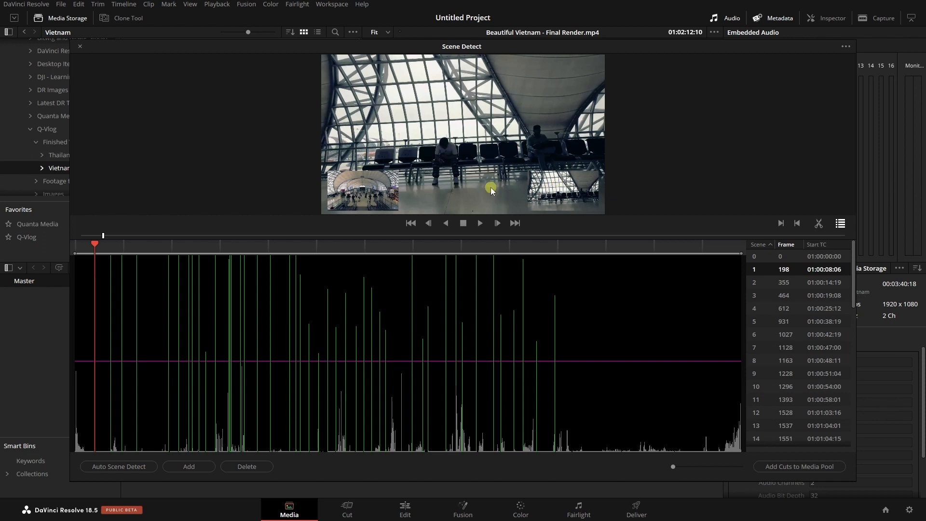
pyautogui.press('Down')
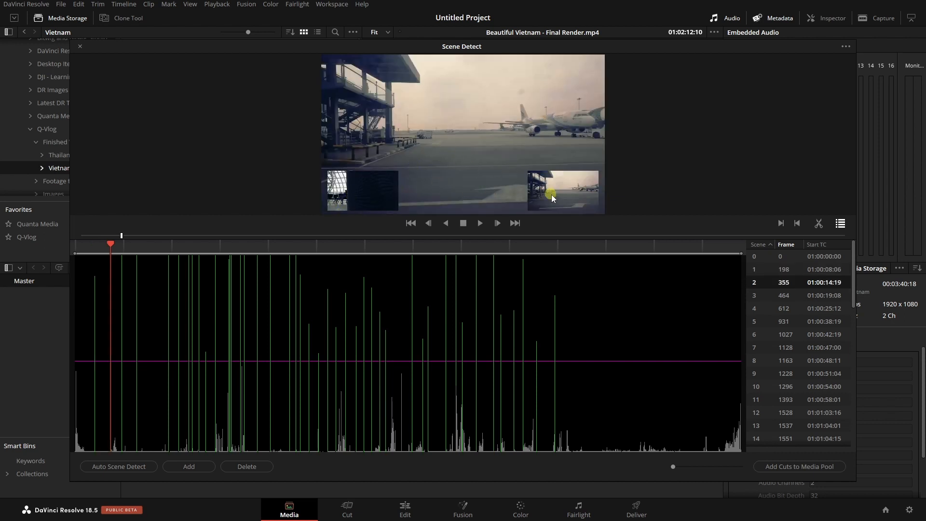
pyautogui.press('Down')
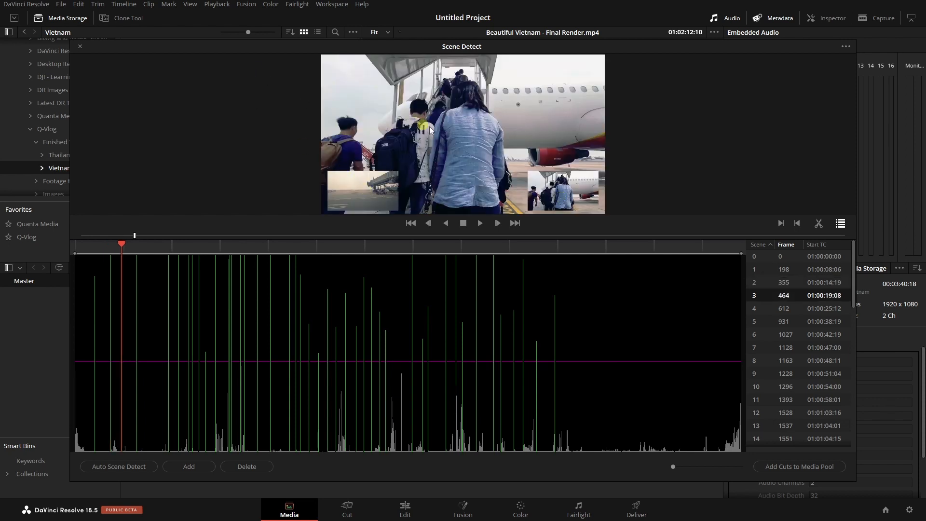
pyautogui.press('Down')
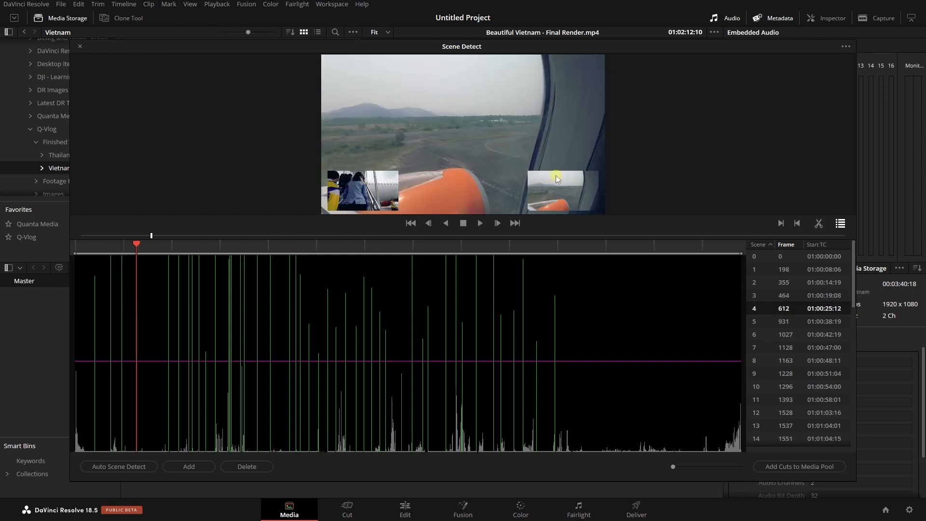
pyautogui.press('Down')
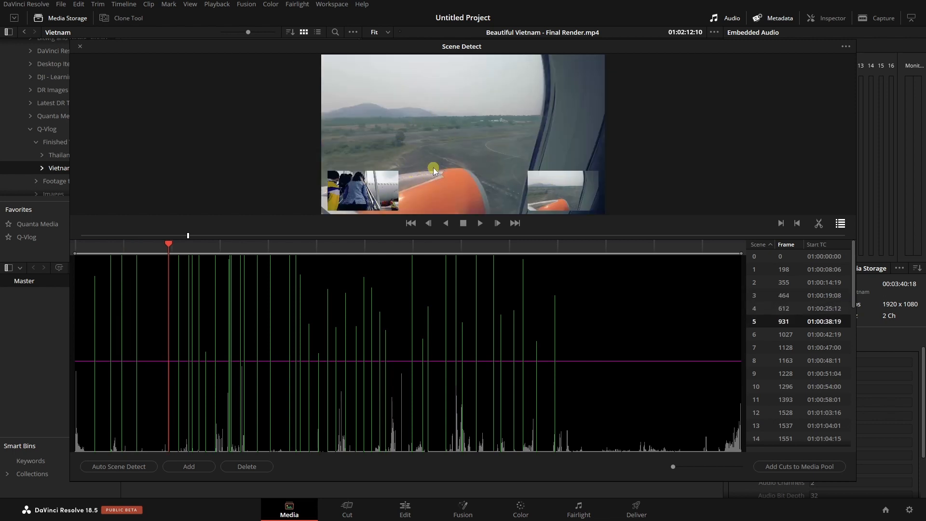
pyautogui.press('Down')
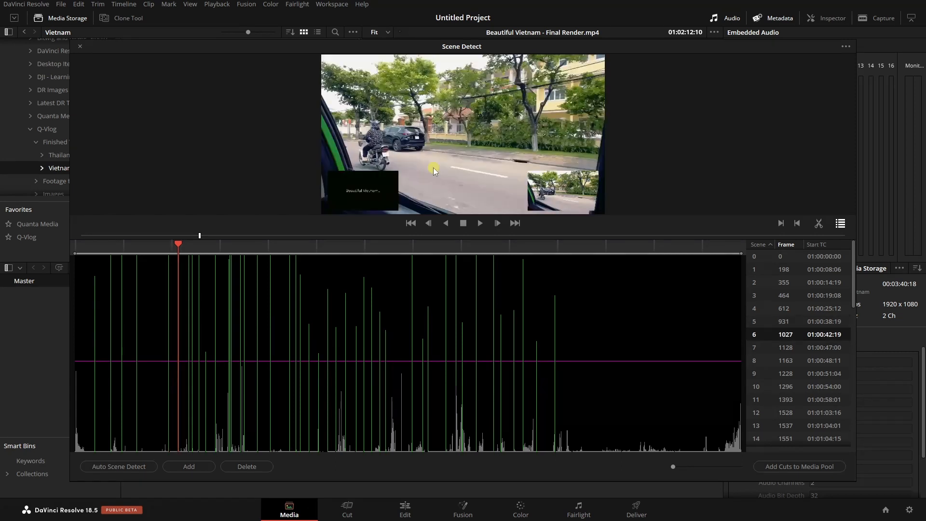
pyautogui.press('Down')
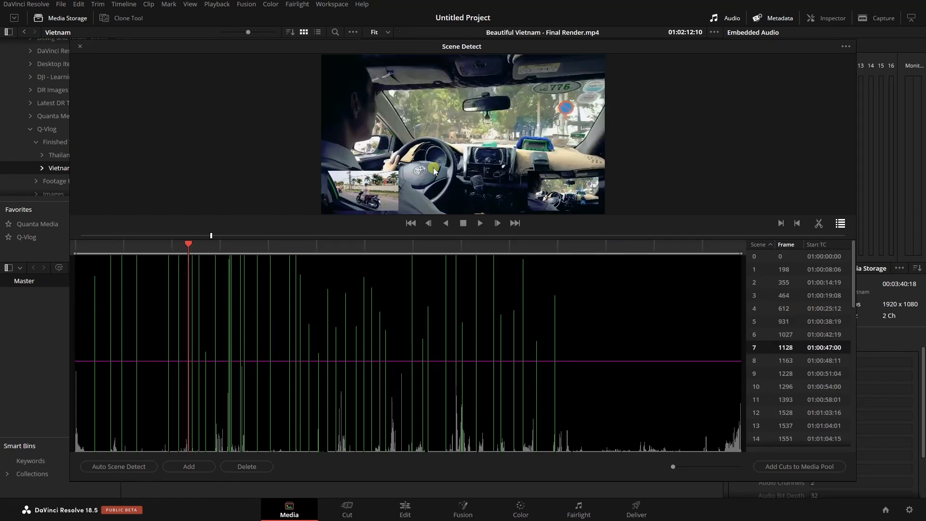
pyautogui.press('Down')
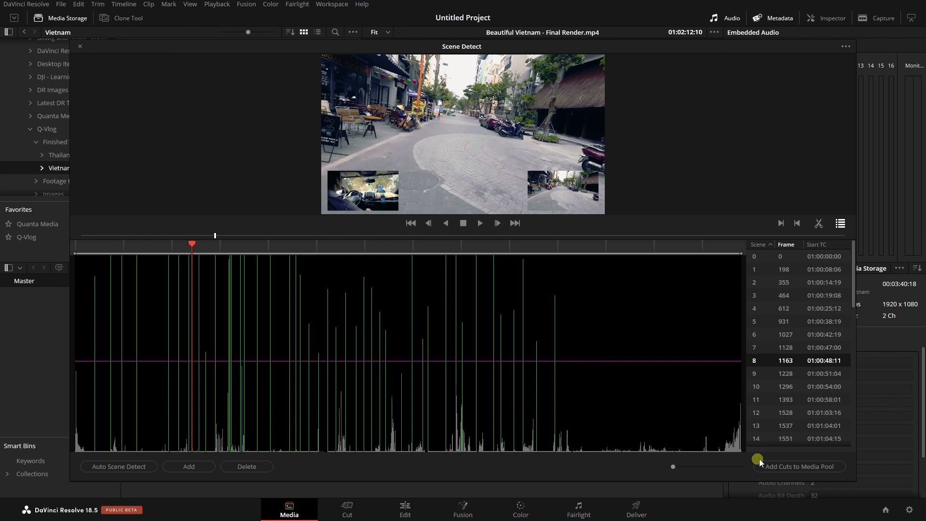
# Add the detected cuts to the media pool, changing the project frame rate to match the clips, and close Scene Detect
pyautogui.click(794, 467)
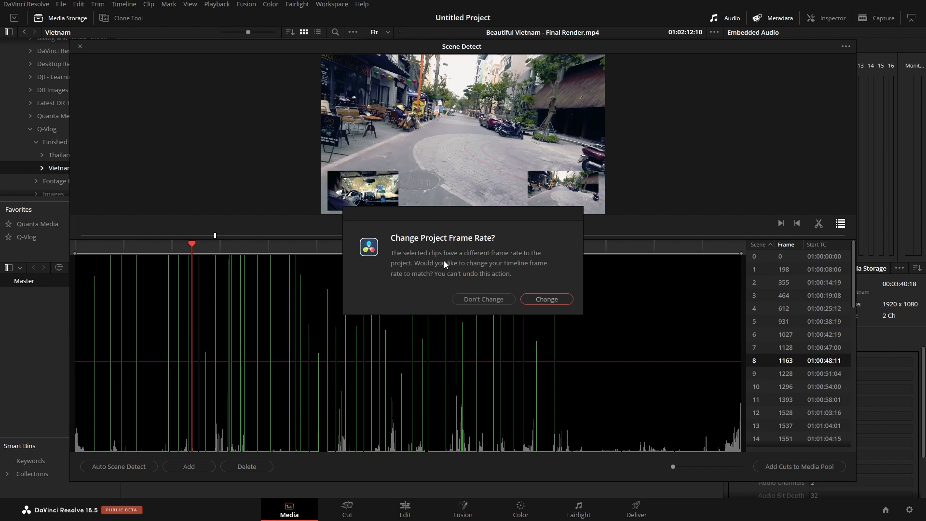
pyautogui.click(548, 300)
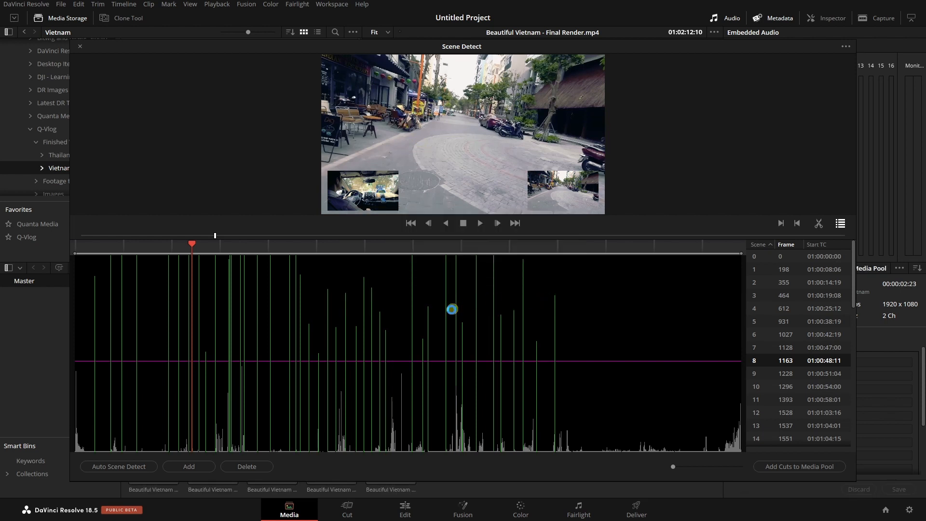
pyautogui.click(80, 46)
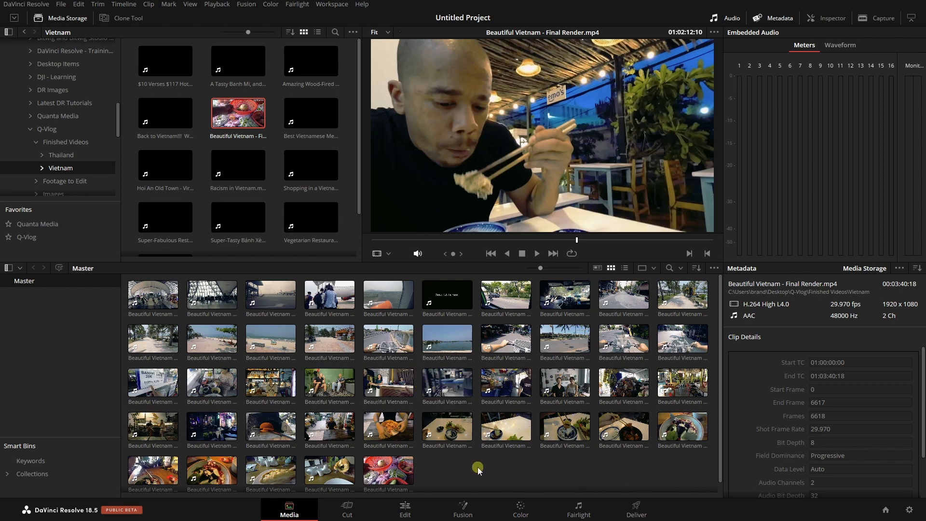
# Place all the split Beautiful Vietnam clips in sequence on a new timeline on the Edit page
pyautogui.click(407, 513)
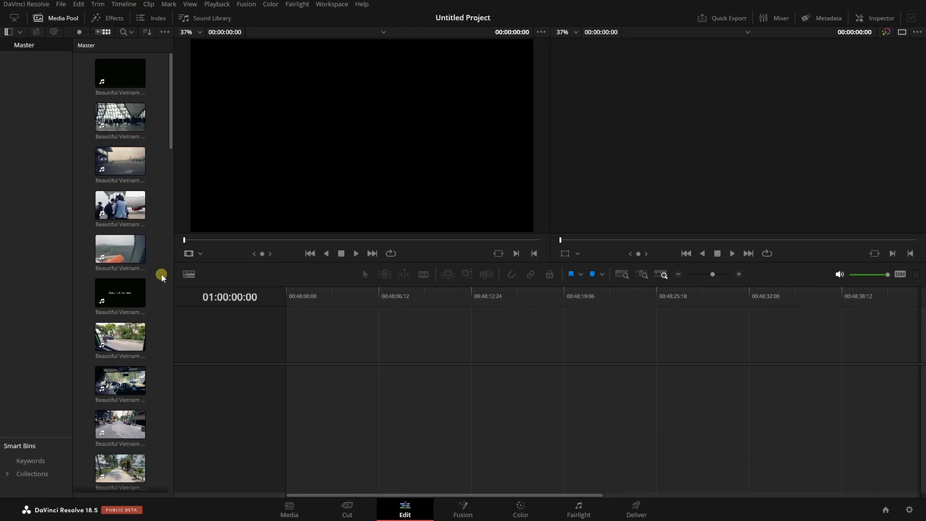
pyautogui.hotkey('ctrl', 'a')
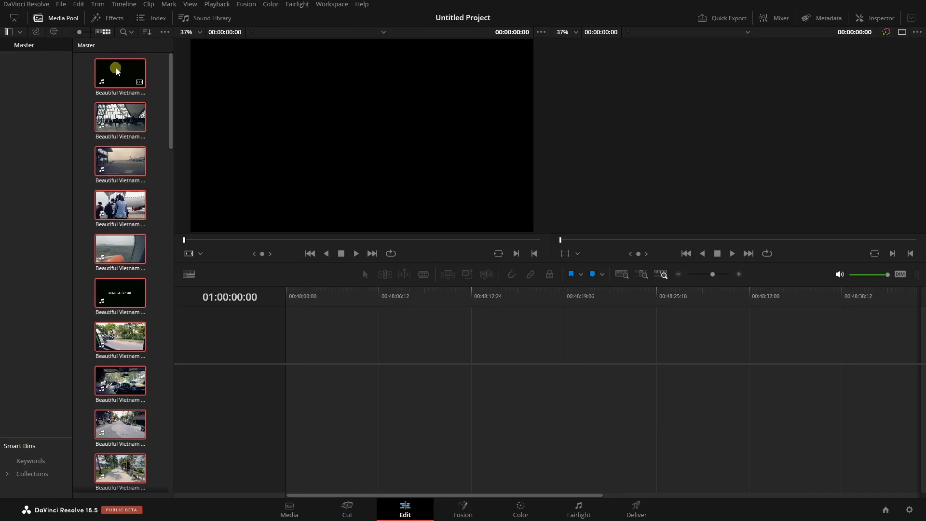
pyautogui.moveTo(117, 72); pyautogui.dragTo(285, 377)
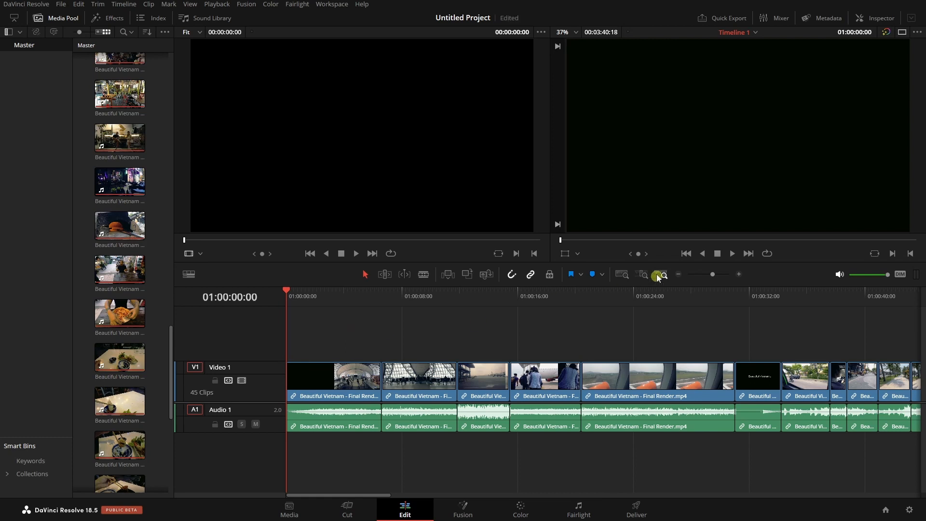
# Fit the whole timeline in view and lift the airplane window shot straight up onto a new Video 2 track
pyautogui.click(621, 274)
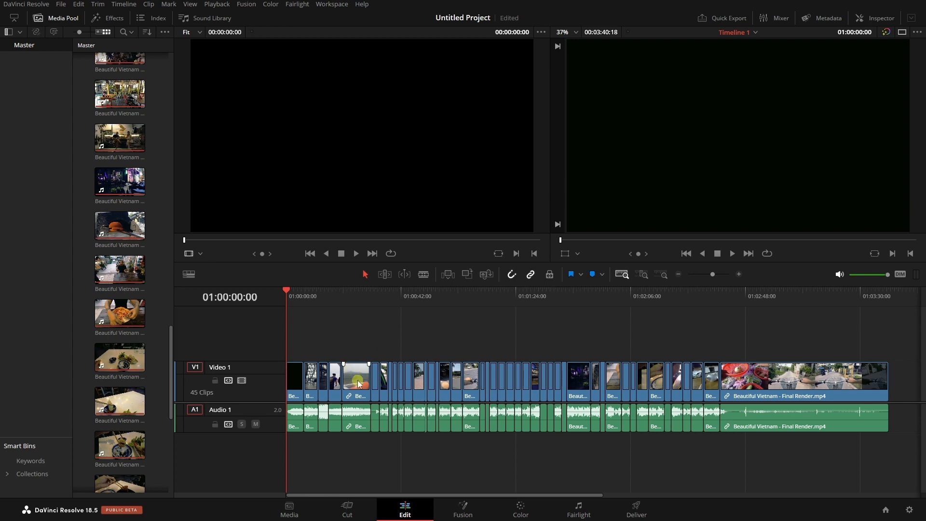
pyautogui.moveTo(358, 384); pyautogui.dragTo(402, 340)
pyautogui.click(367, 338)
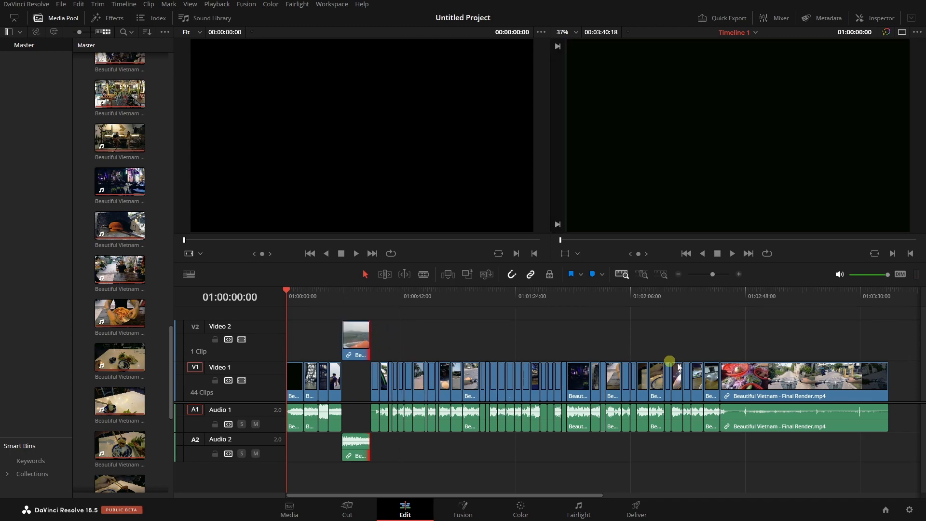
# Split the long last clip on Video 1 at 01:02:56:08 and at 01:03:08:02
pyautogui.click(745, 296)
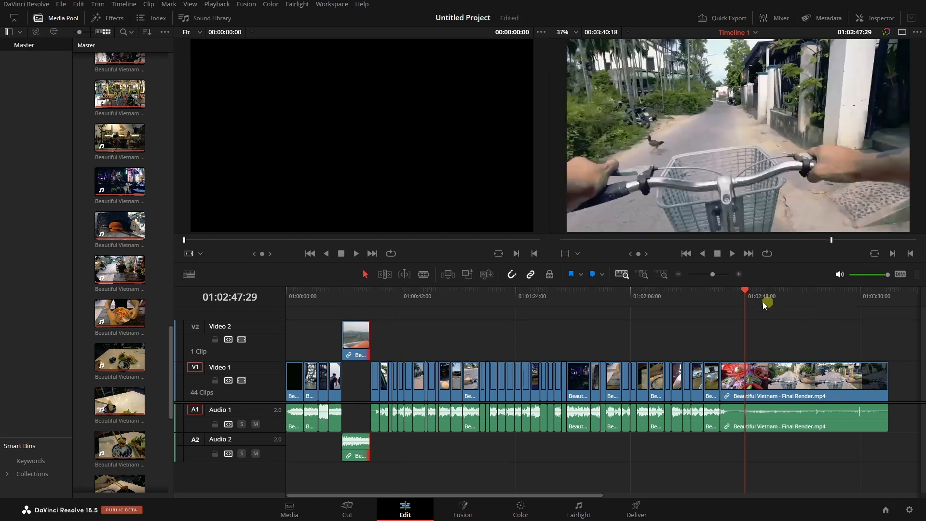
pyautogui.click(767, 298)
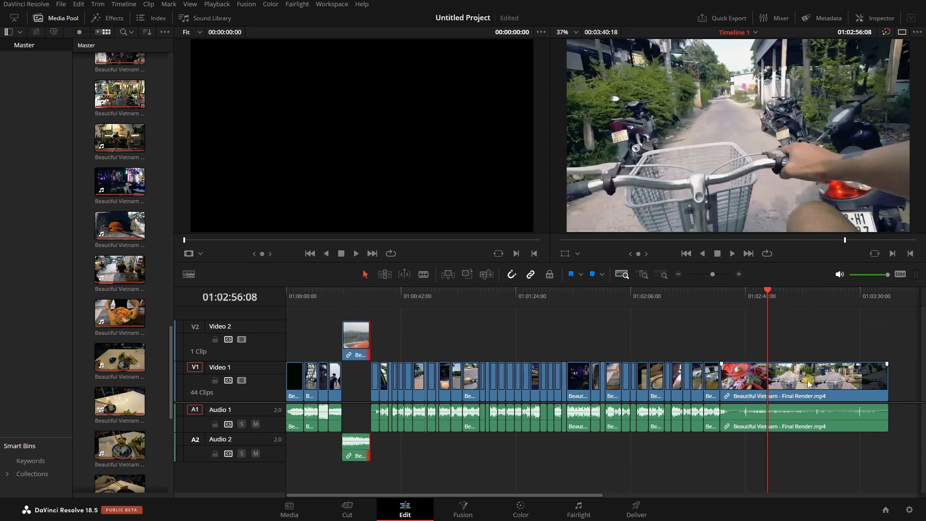
pyautogui.hotkey('ctrl', 'b')
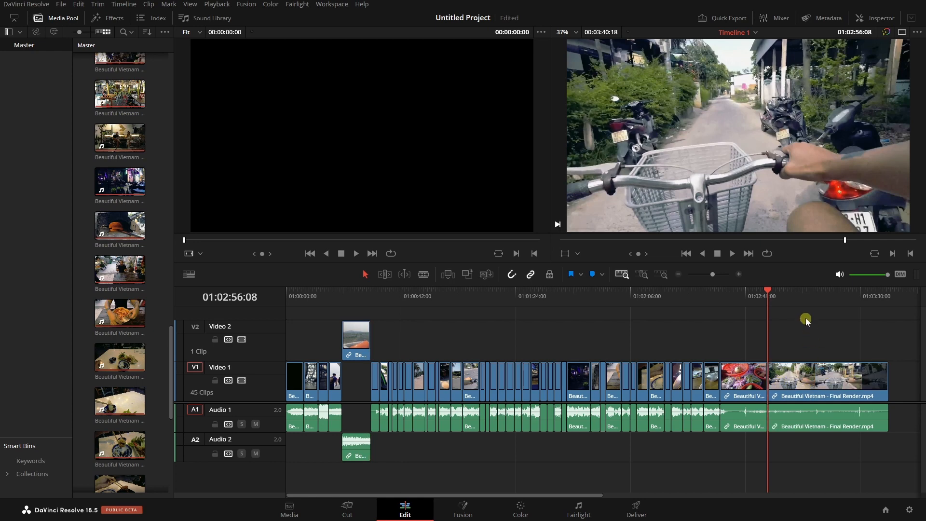
pyautogui.click(800, 295)
pyautogui.hotkey('ctrl', 'b')
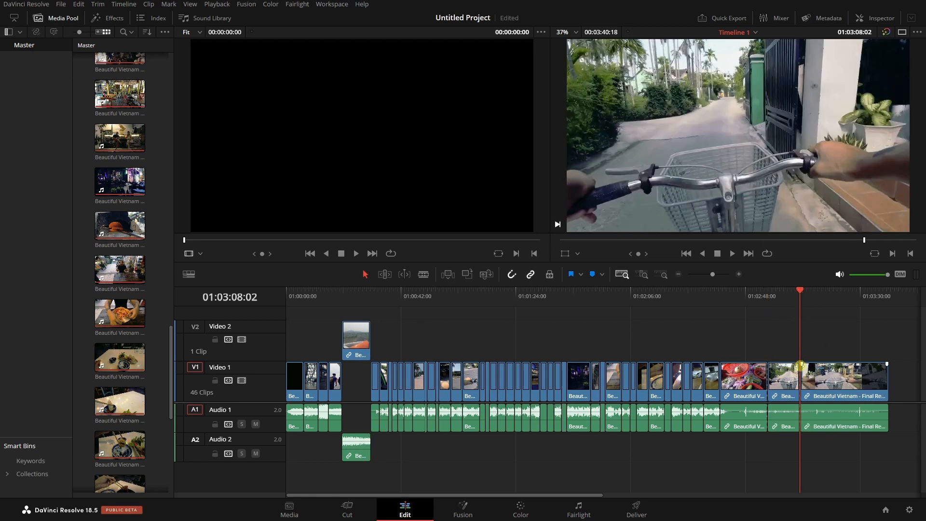
# Lift the segment between the two new splits onto Video 2 without shifting it in time
pyautogui.click(785, 386)
pyautogui.moveTo(786, 388); pyautogui.dragTo(799, 343)
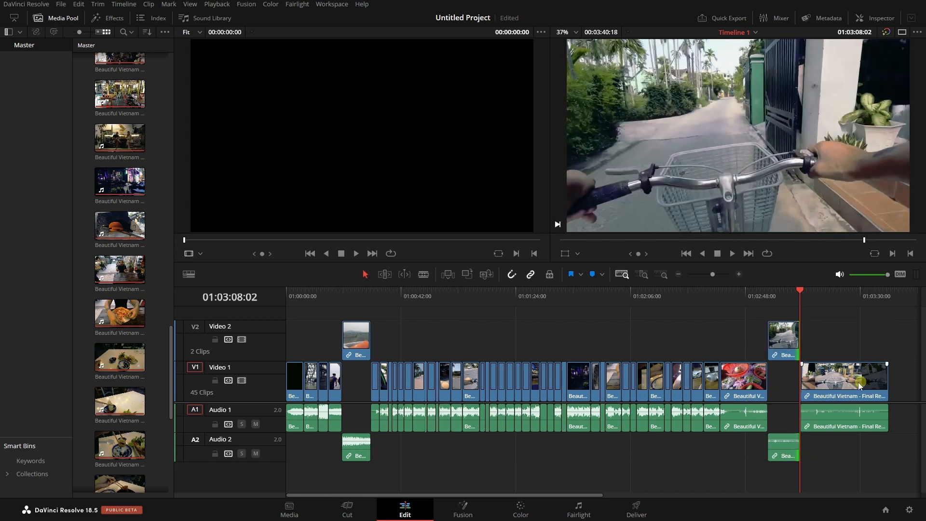
pyautogui.click(792, 348)
pyautogui.moveTo(799, 342); pyautogui.dragTo(799, 341)
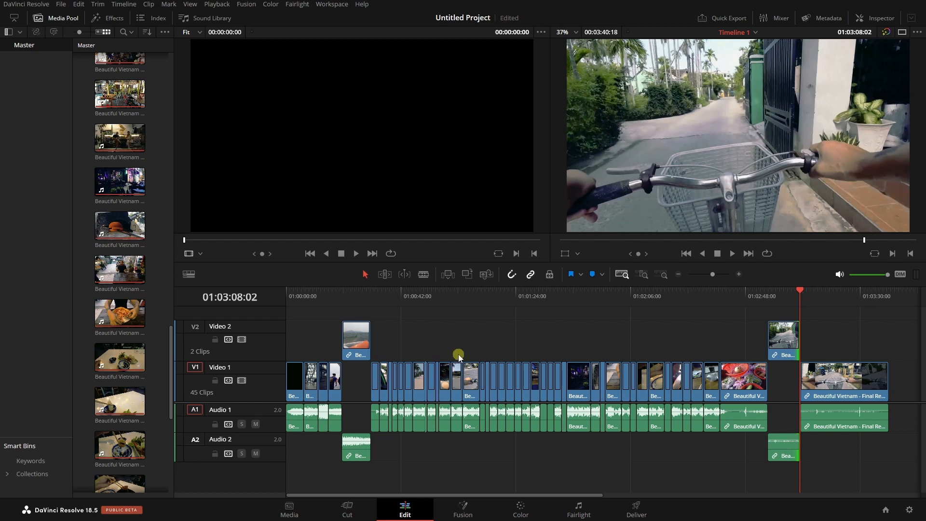
# Try to run Detect Scene Cuts on the last clip of Video 1 and decline the Studio purchase offer
pyautogui.click(837, 384)
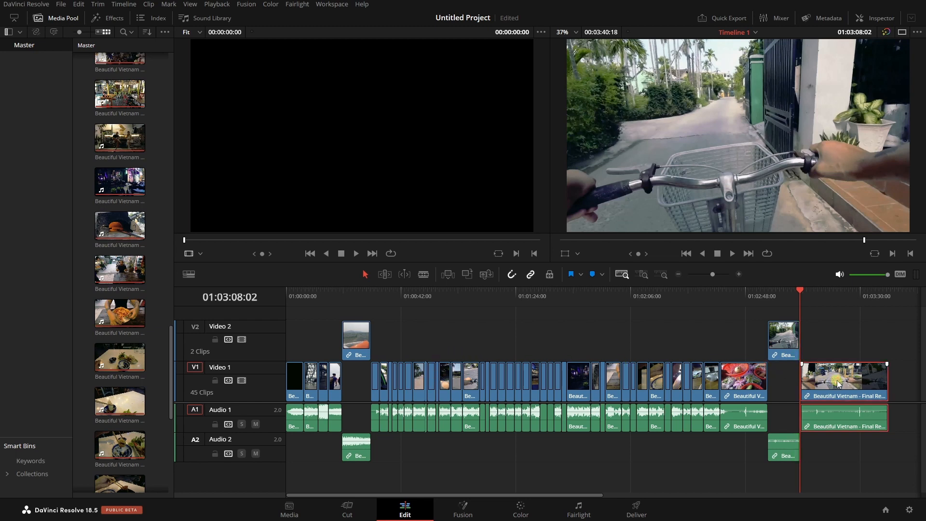
pyautogui.click(124, 5)
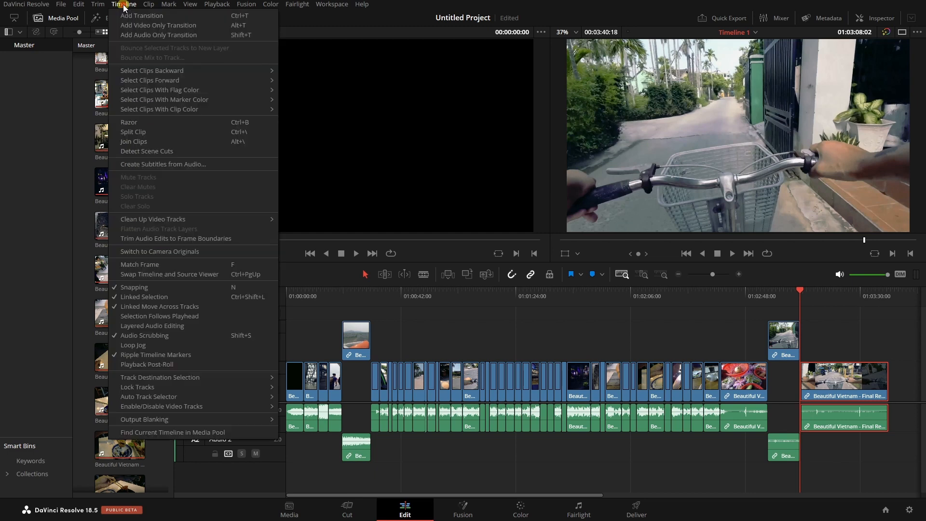
pyautogui.click(153, 152)
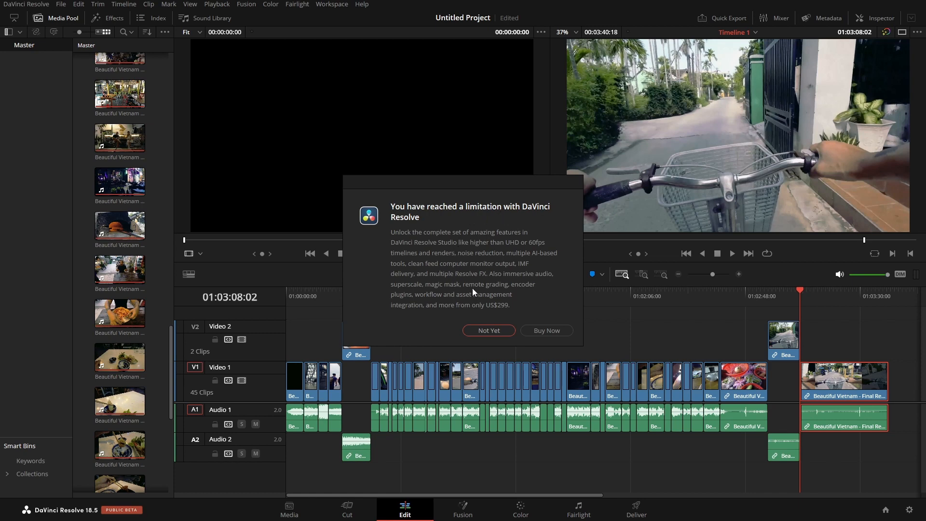
pyautogui.click(487, 331)
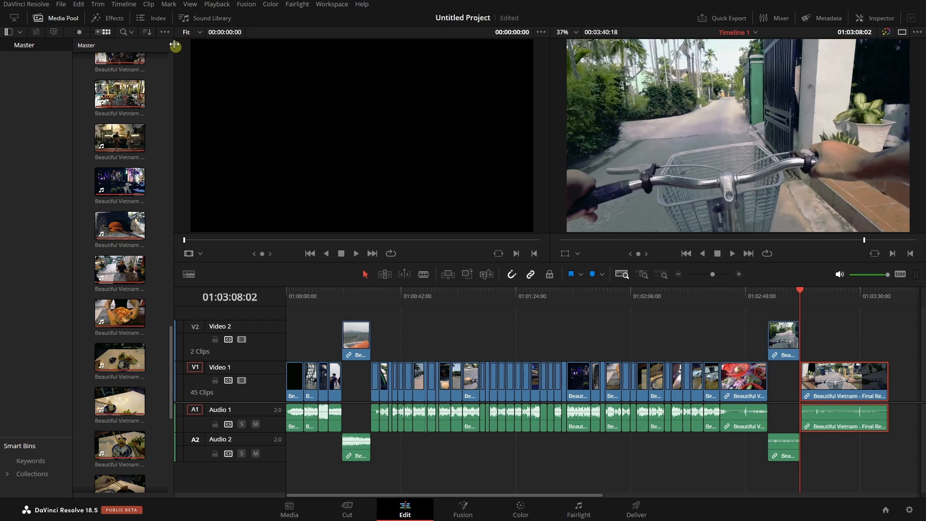
pyautogui.click(123, 5)
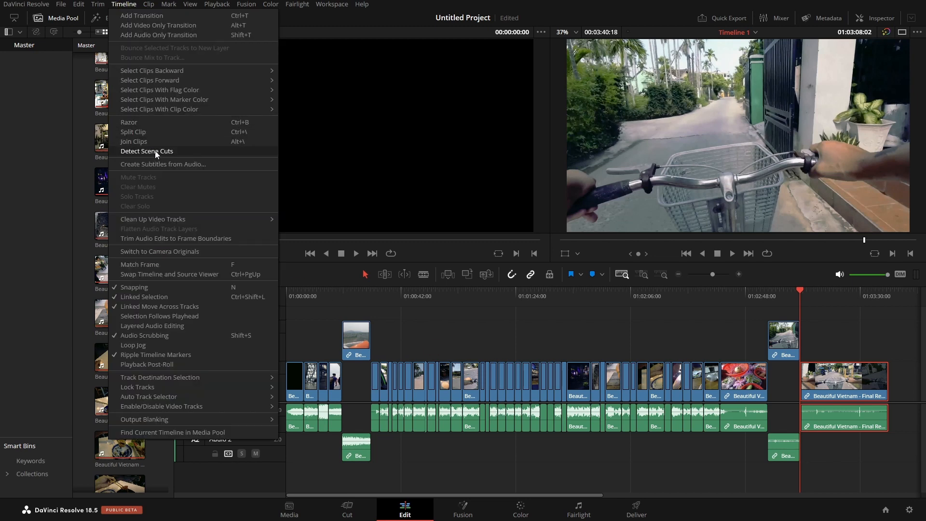
pyautogui.click(123, 5)
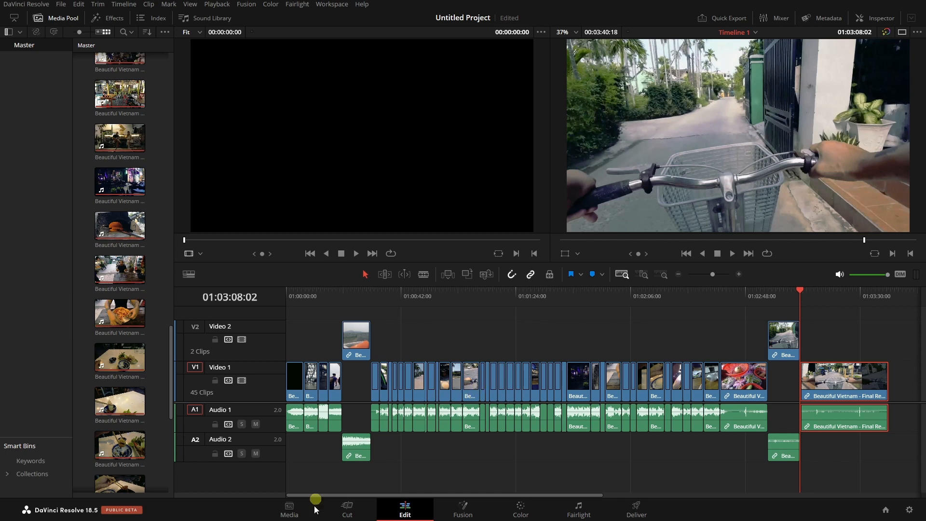
pyautogui.click(283, 515)
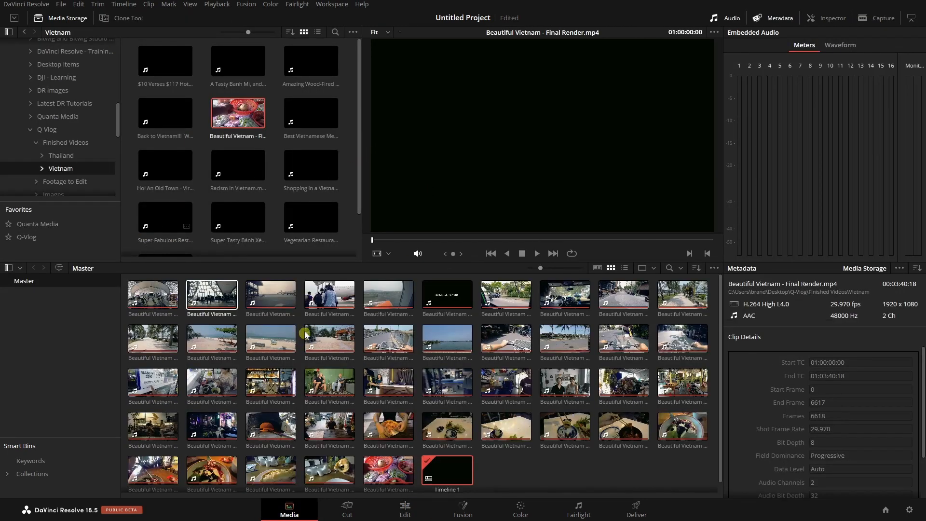
pyautogui.click(411, 515)
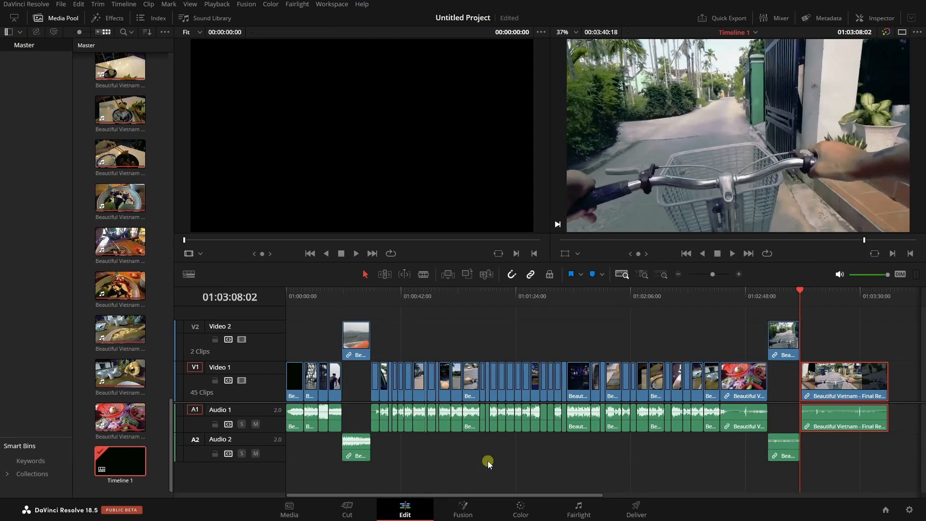